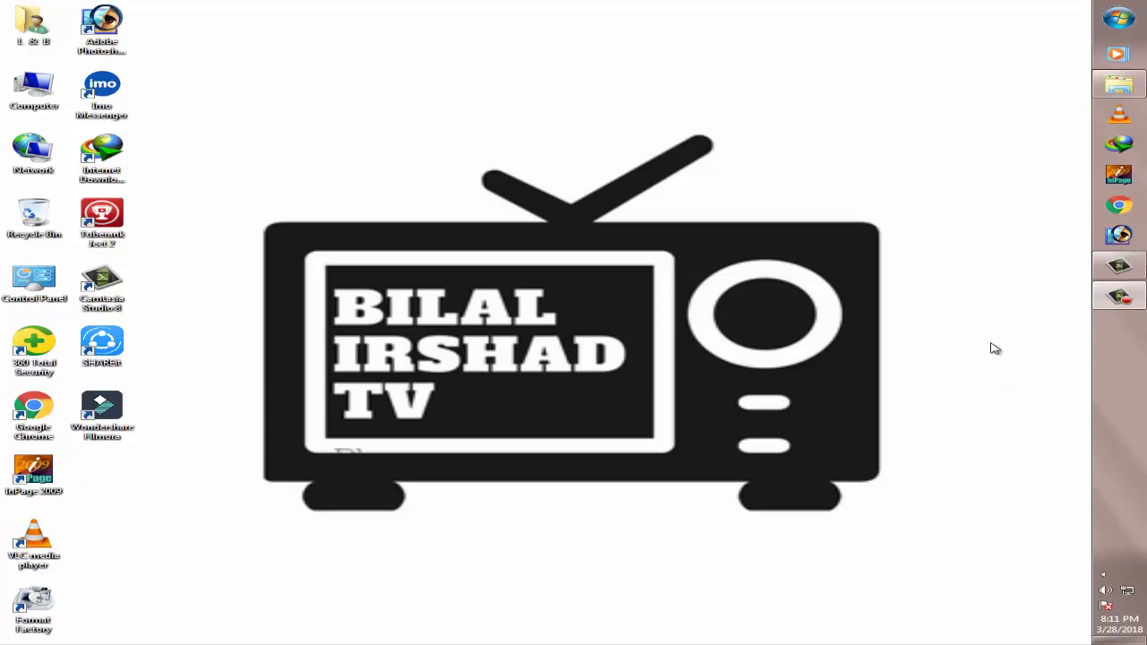
Restore and maximize Camtasia Studio, then open the qwdf project
click(1133, 259)
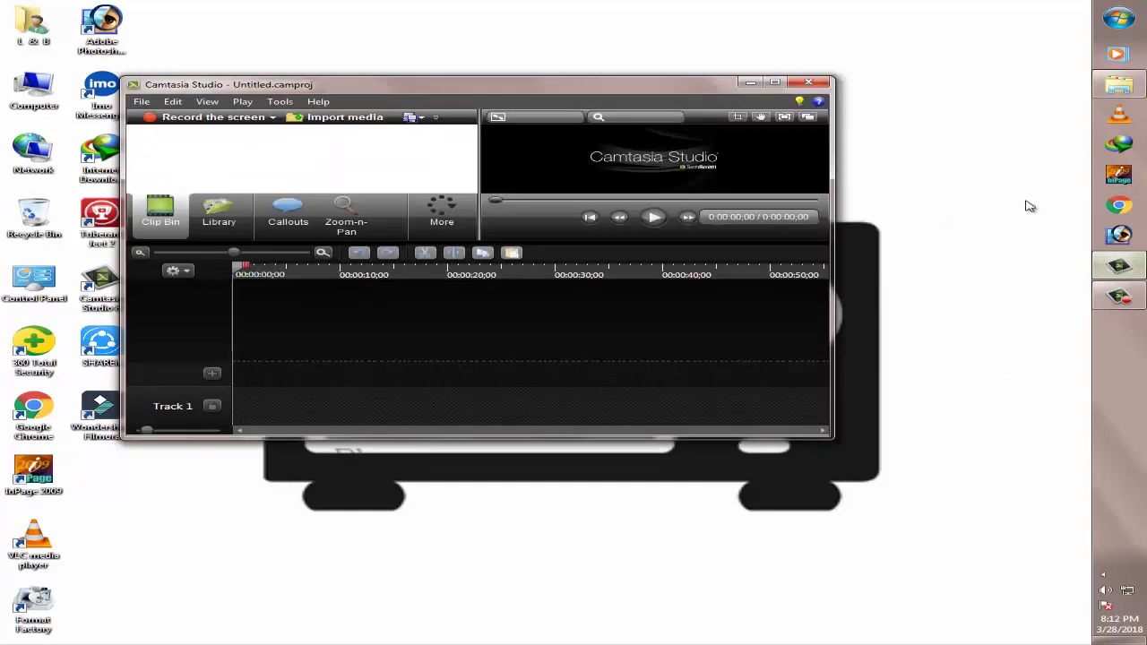
click(775, 82)
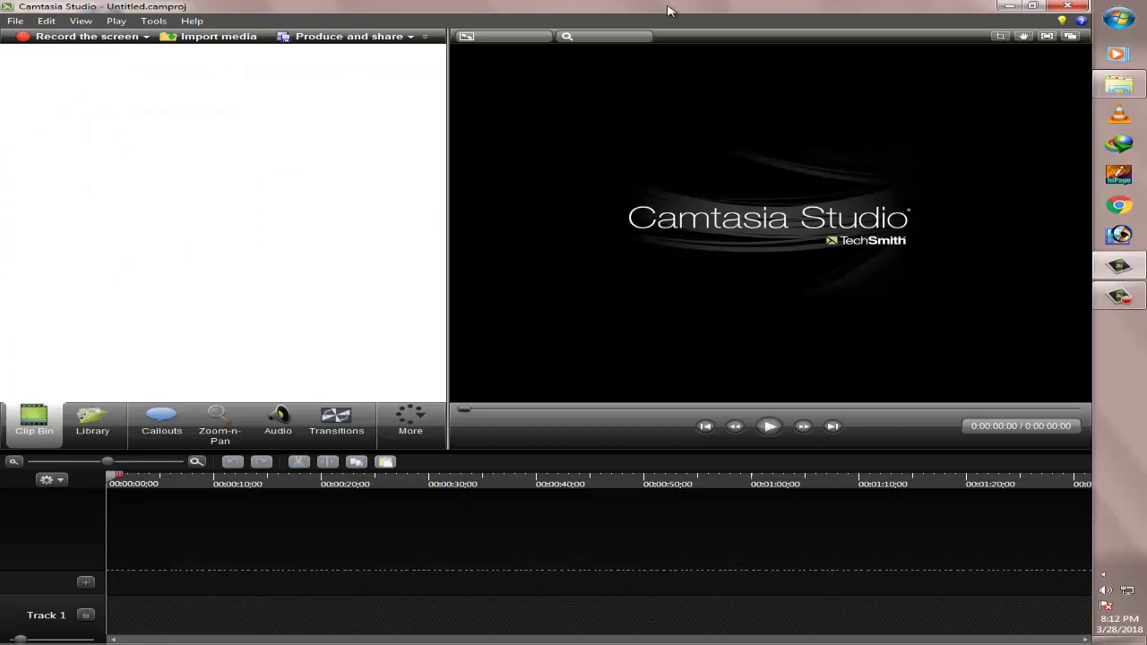
click(15, 20)
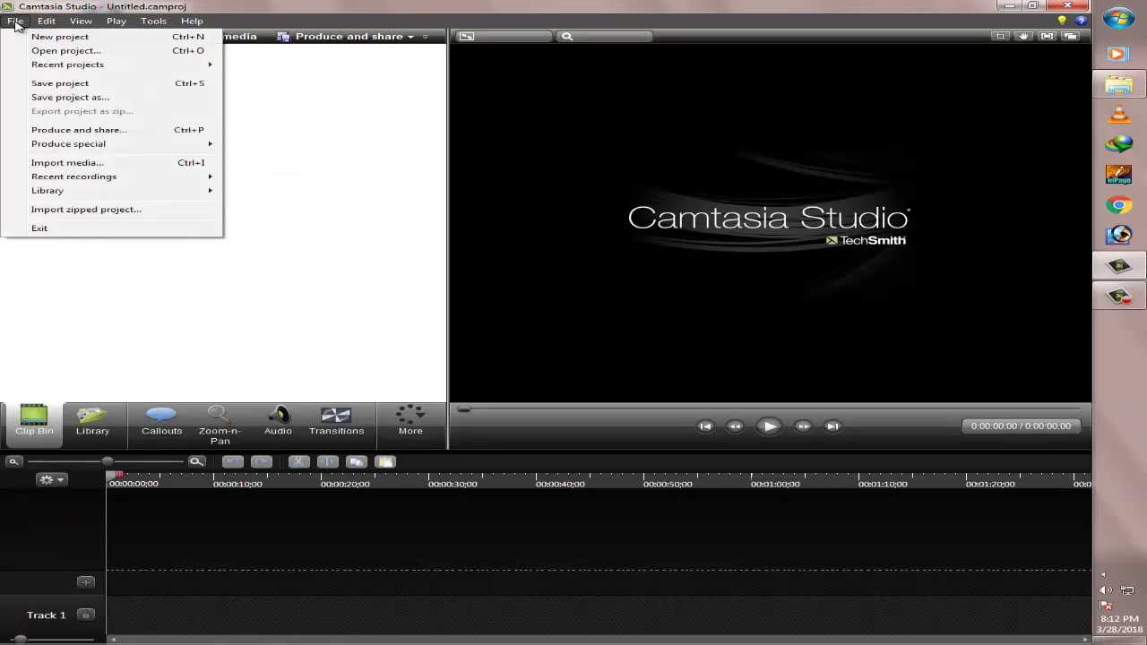
click(54, 52)
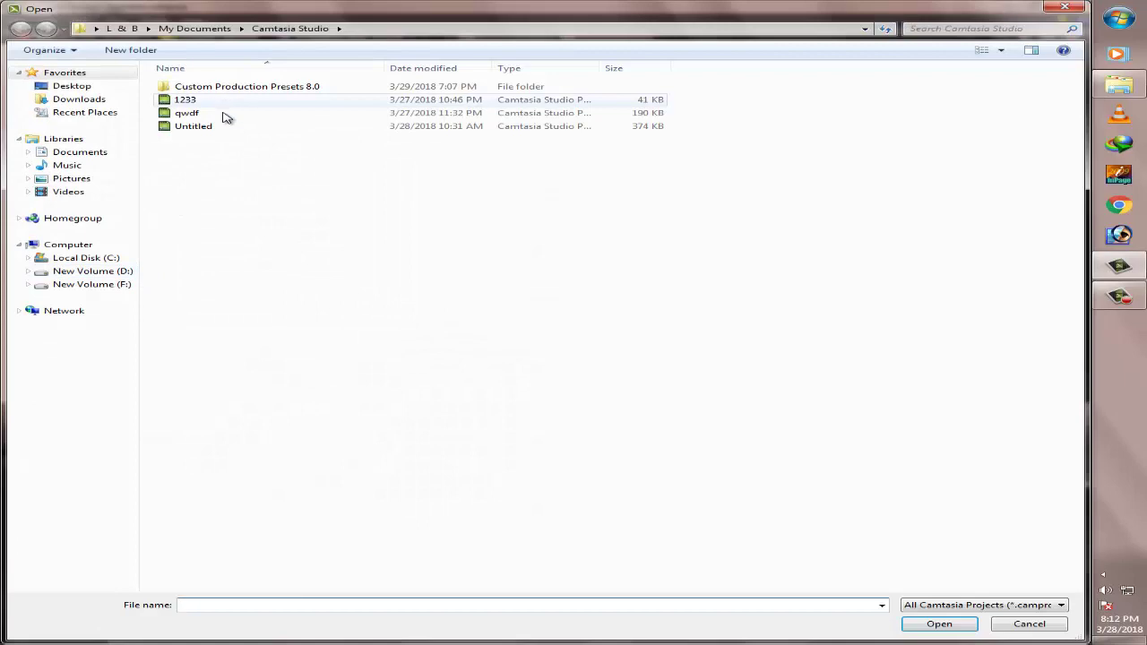
double_click(224, 114)
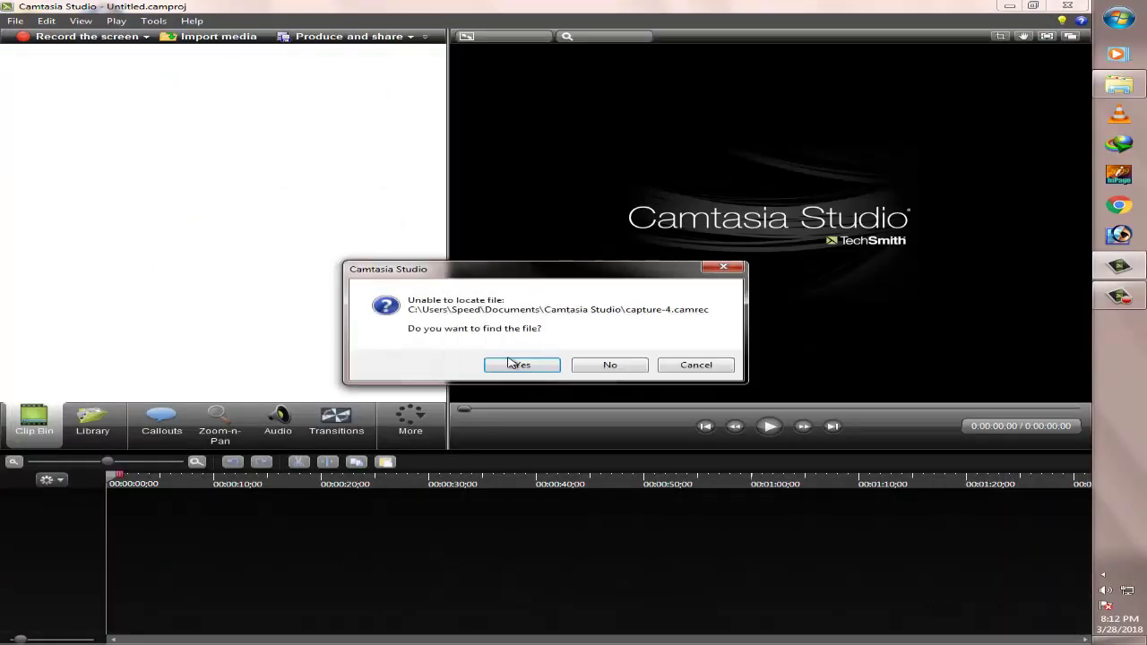
Skip locating the missing capture-4.camrec recording and acknowledge the missing-files warning
click(508, 363)
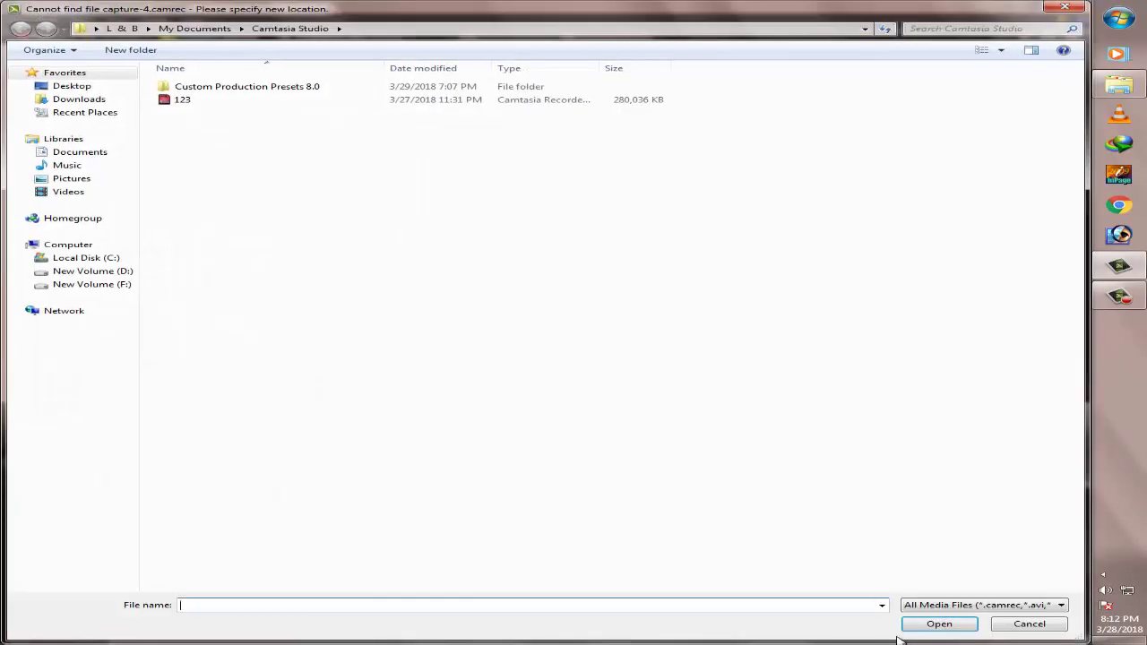
click(1024, 623)
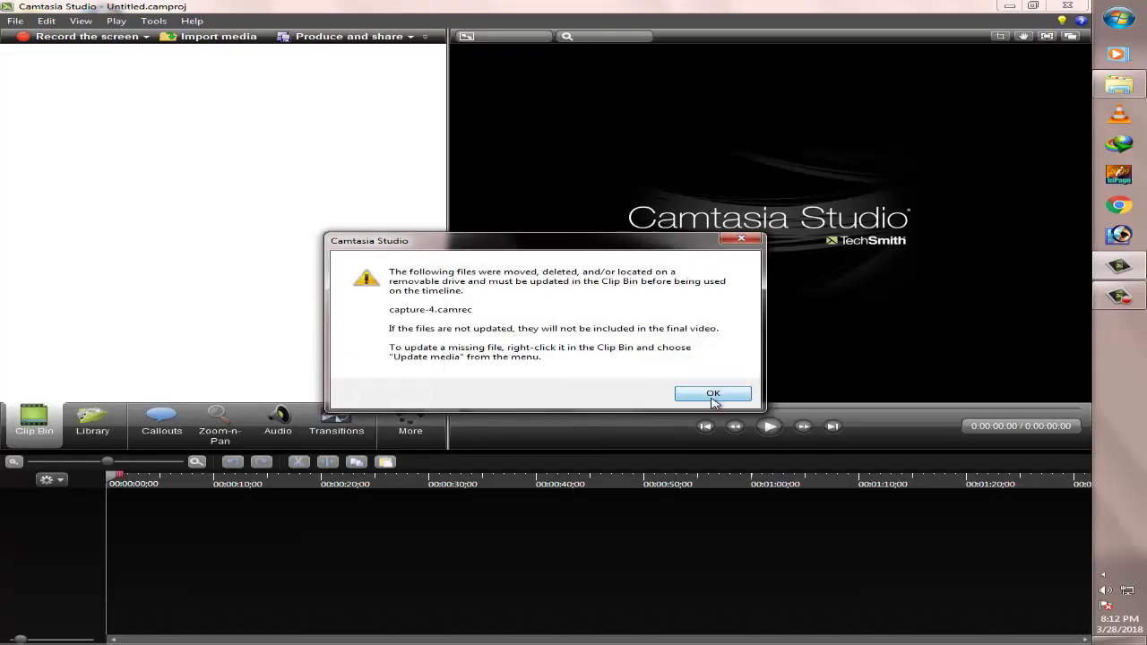
click(717, 393)
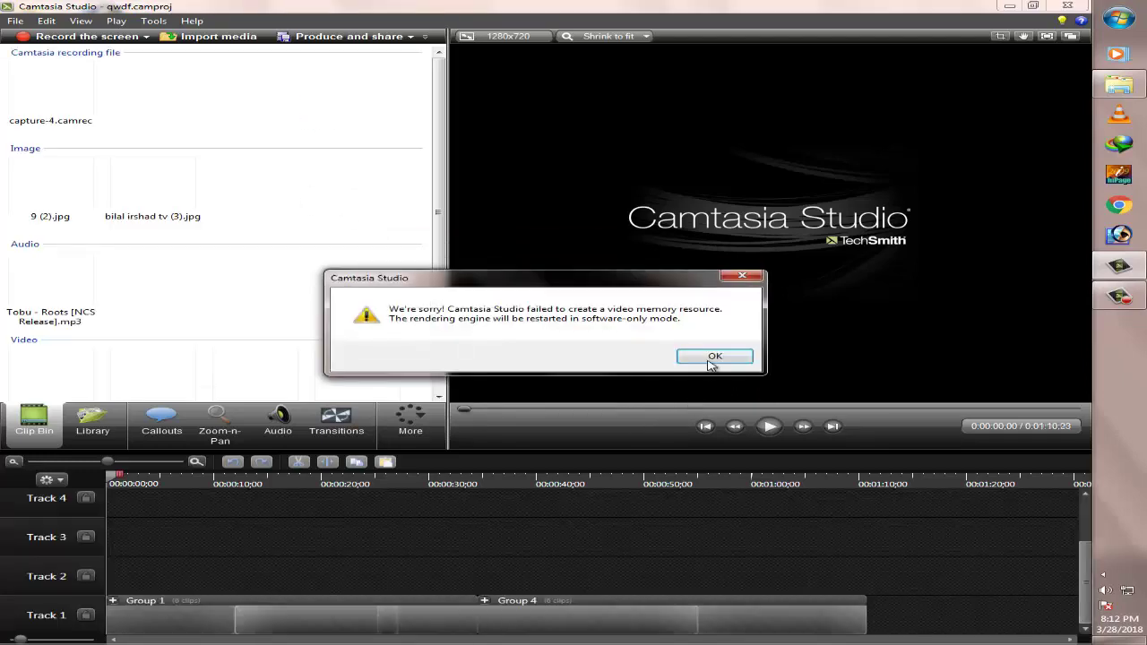
Dismiss the video memory error, play the preview briefly, then rewind it to 0:00:00:00
click(713, 358)
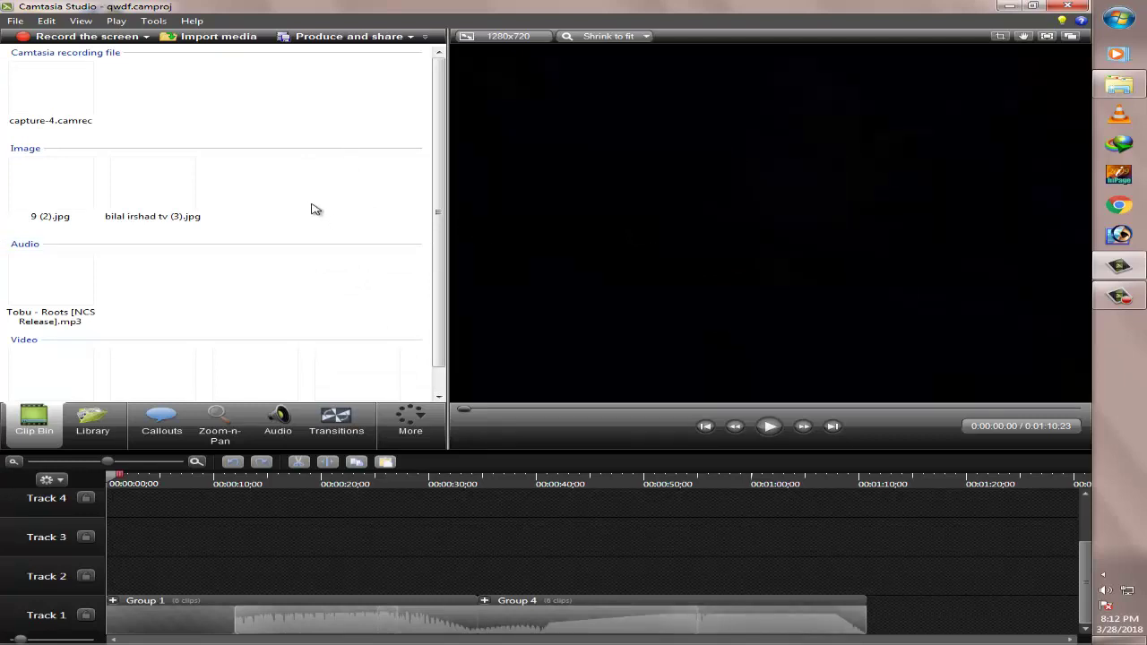
scroll(313, 208, down, 1)
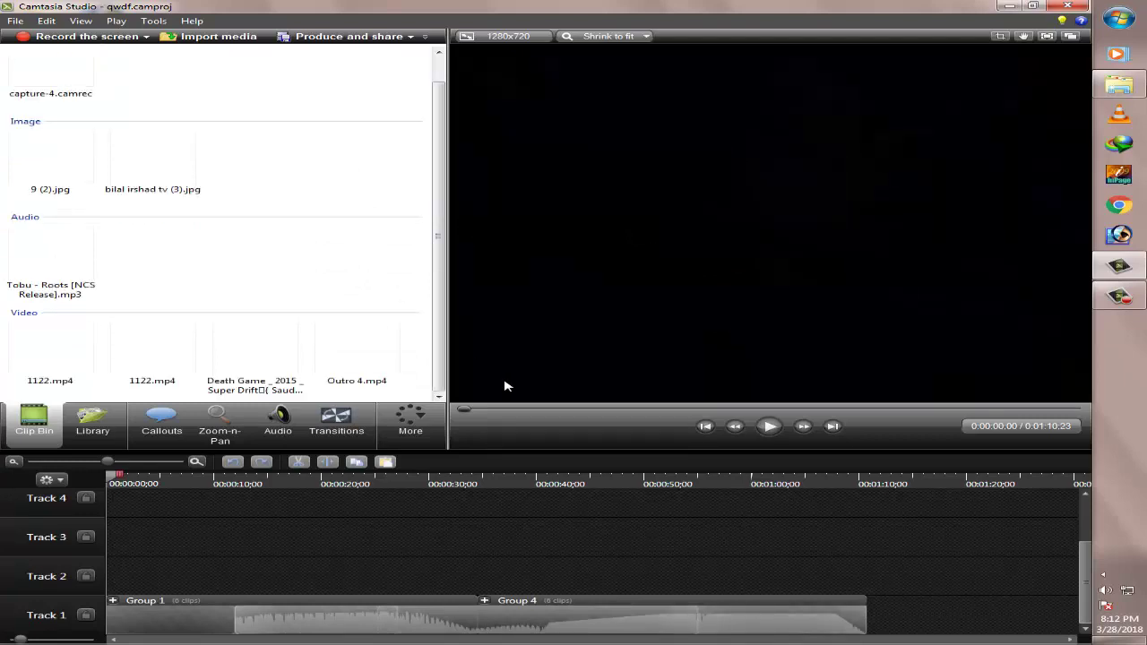
click(769, 427)
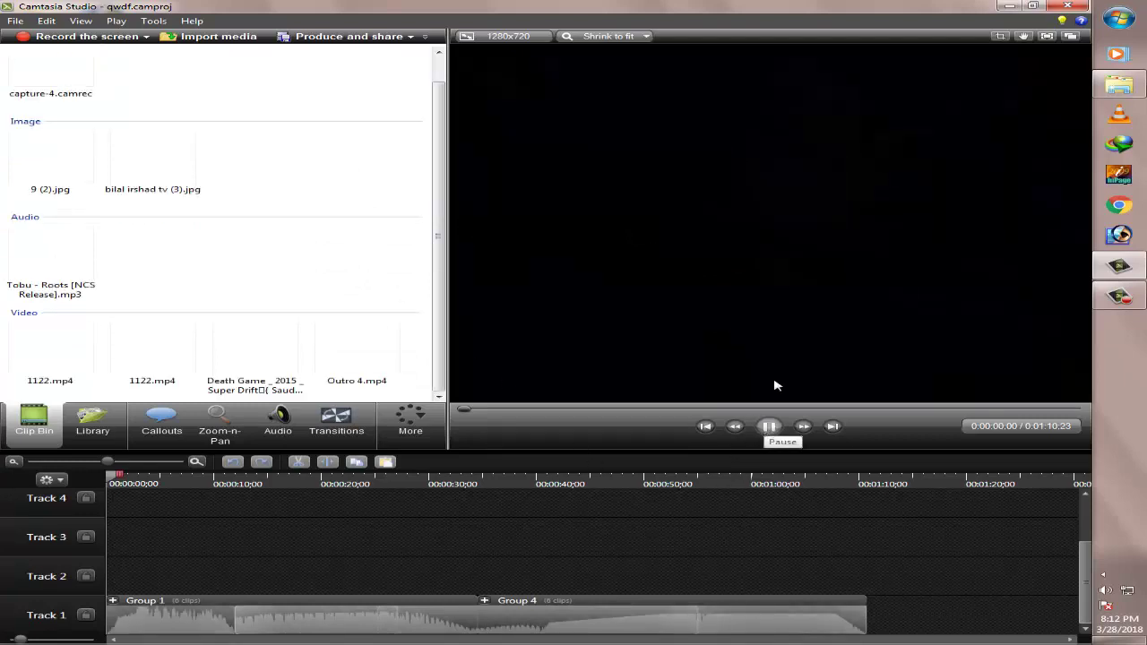
click(769, 427)
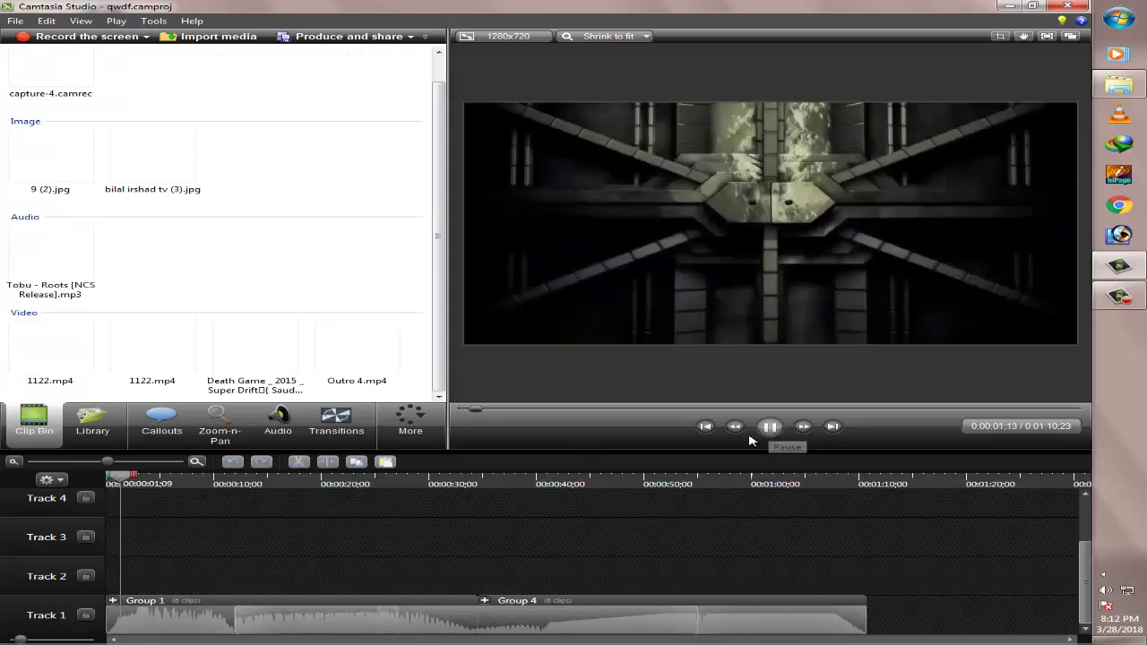
drag(130, 482, 109, 482)
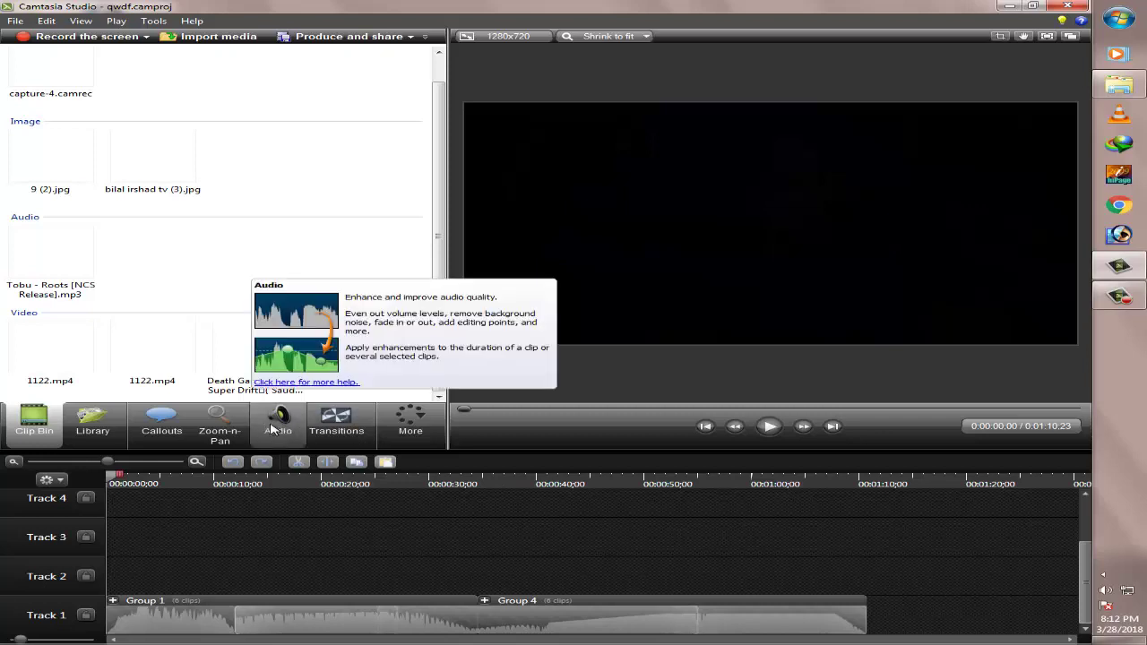
On the Audio tab, enable noise removal and clipping removal for the Group 4 clip
click(275, 426)
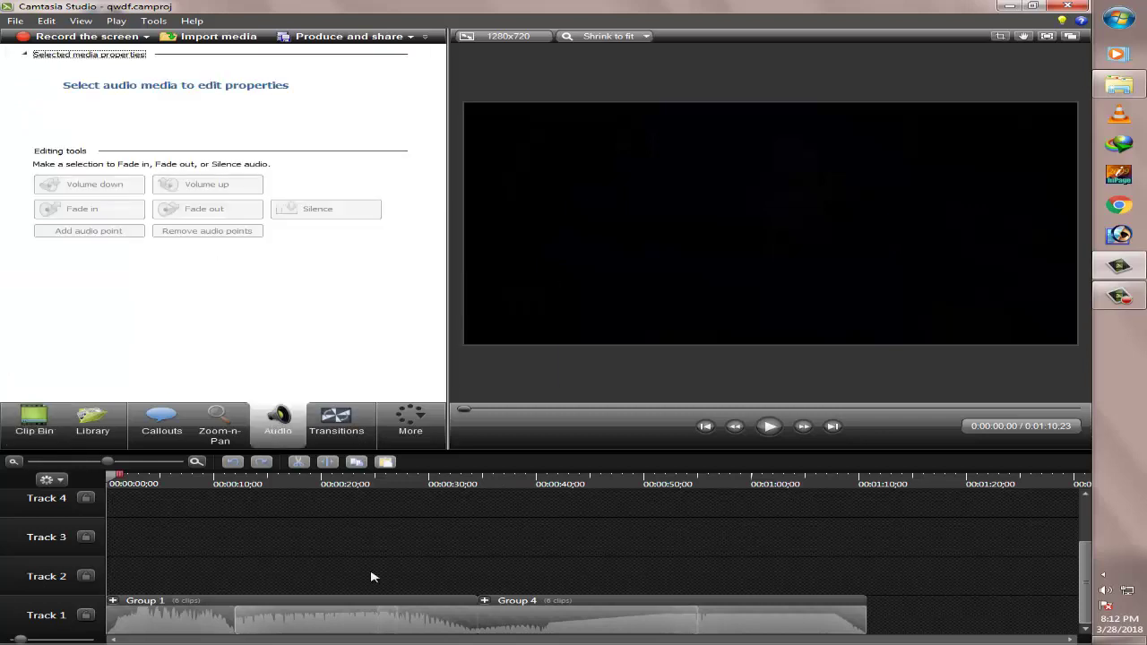
click(494, 619)
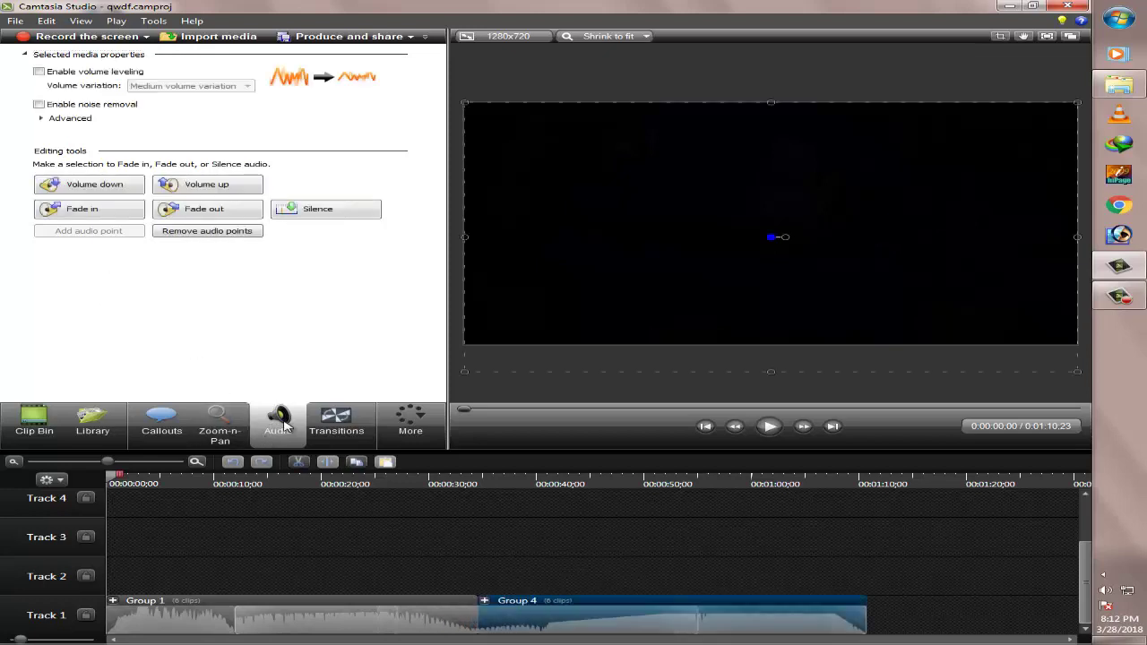
click(48, 107)
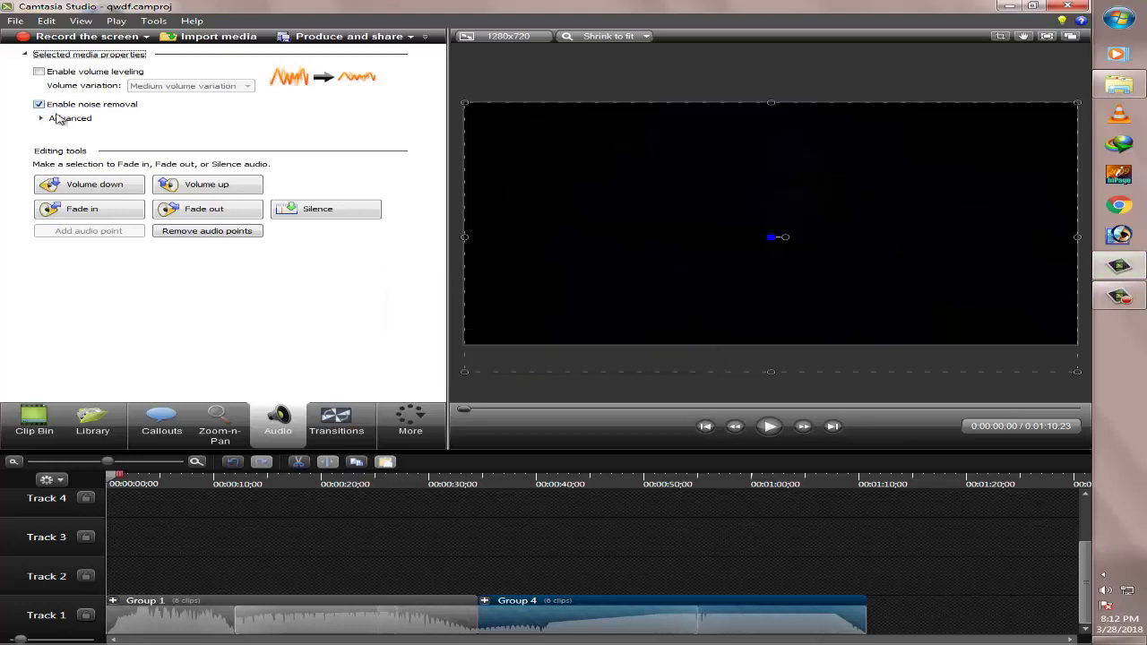
click(70, 122)
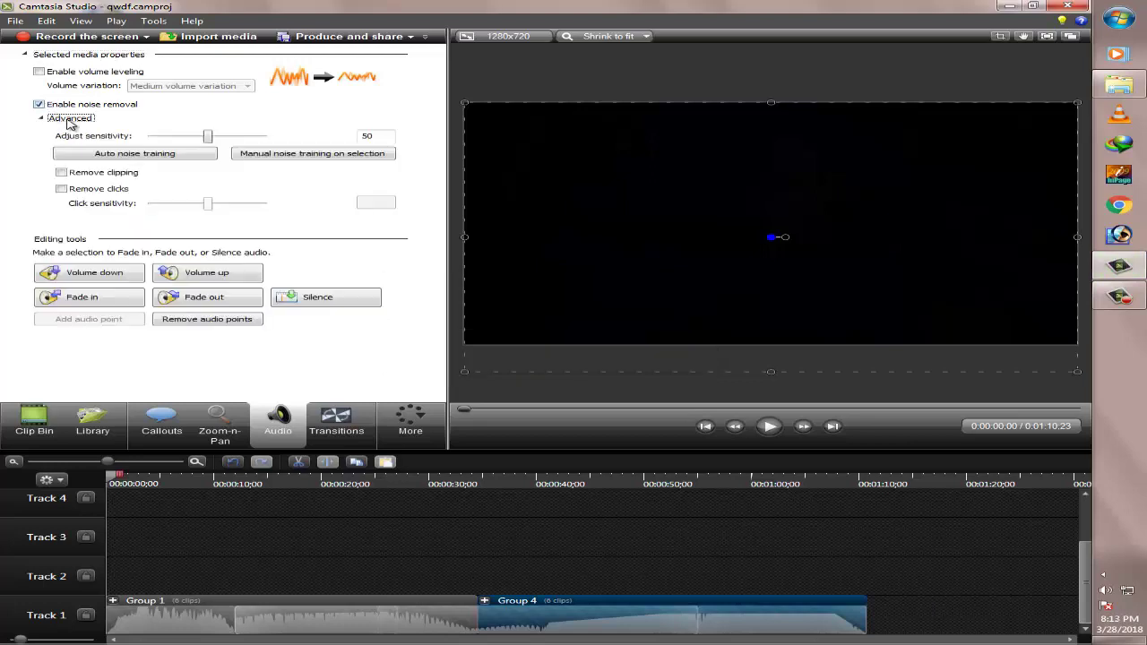
click(157, 159)
Cancel the auto noise training, turn noise removal back off, and deselect Group 4
click(136, 156)
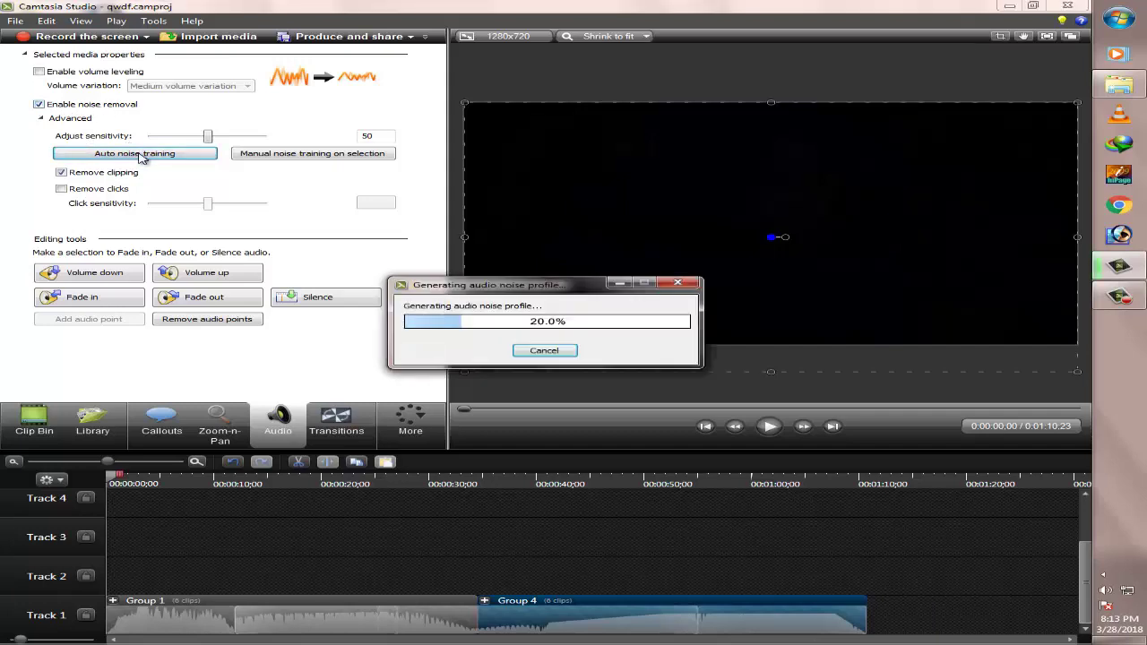
click(550, 354)
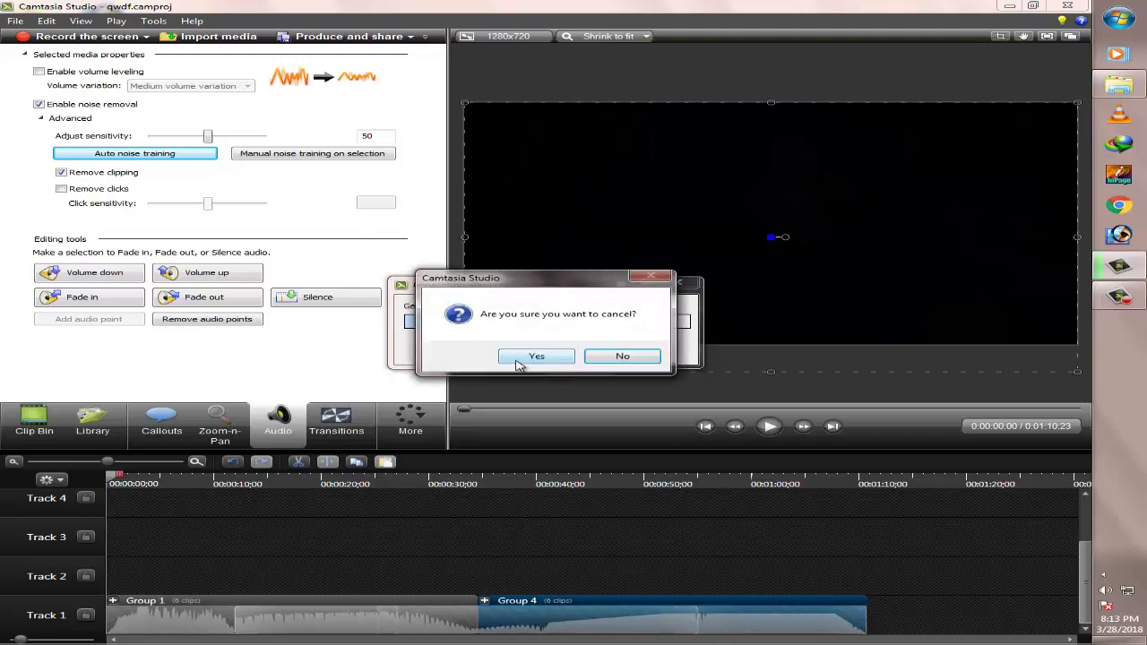
click(517, 357)
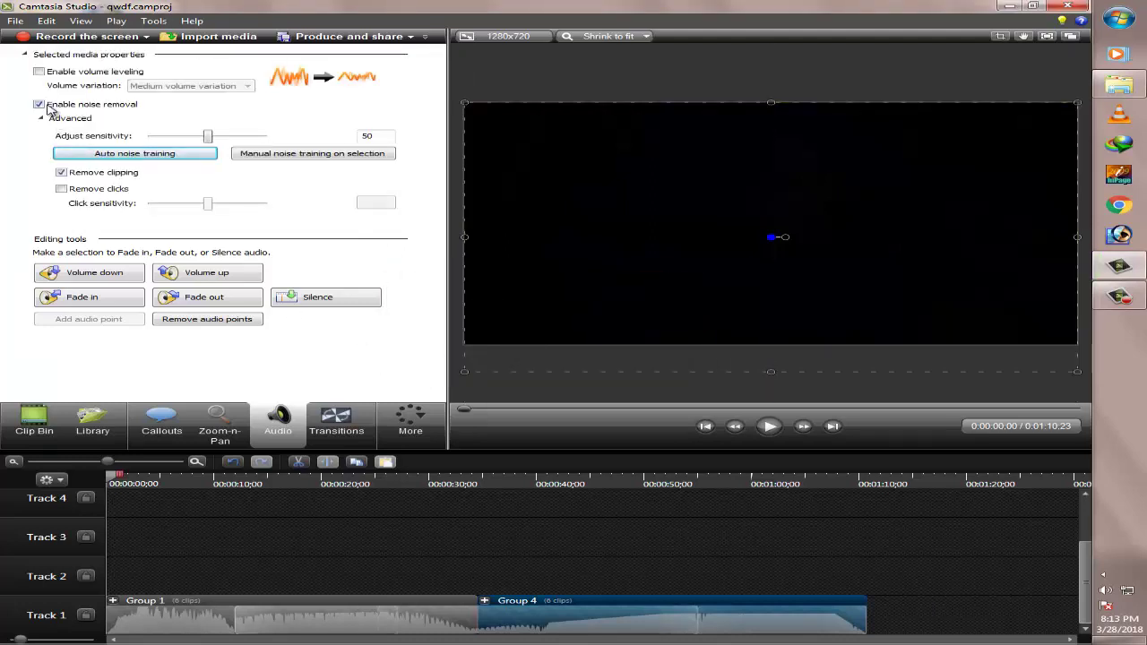
click(41, 104)
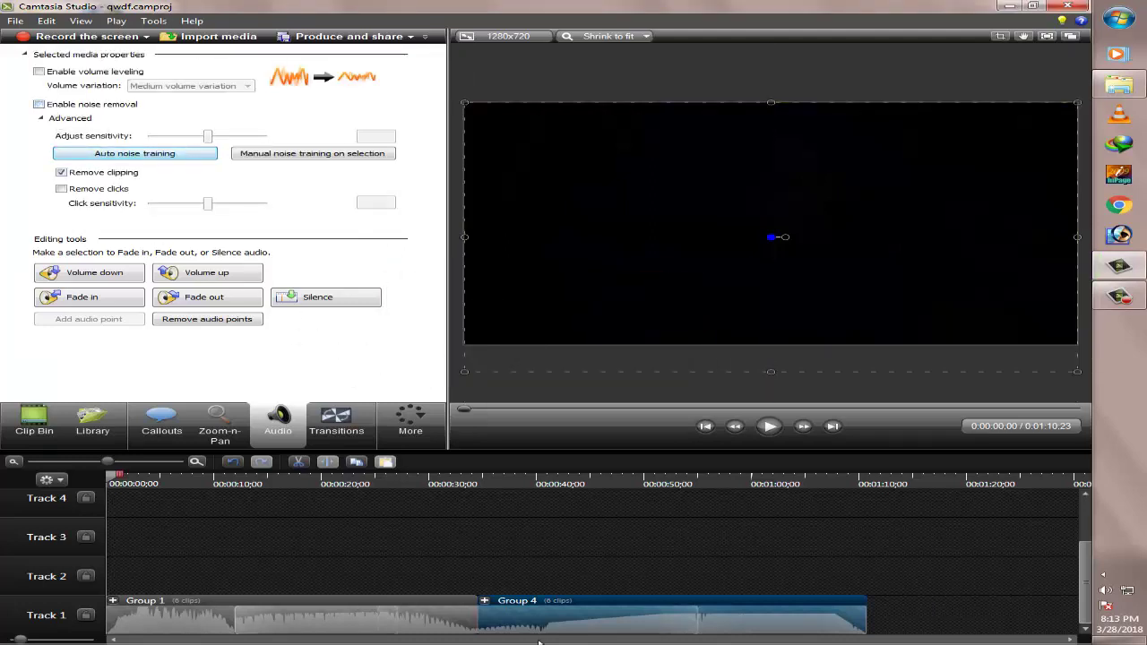
click(678, 570)
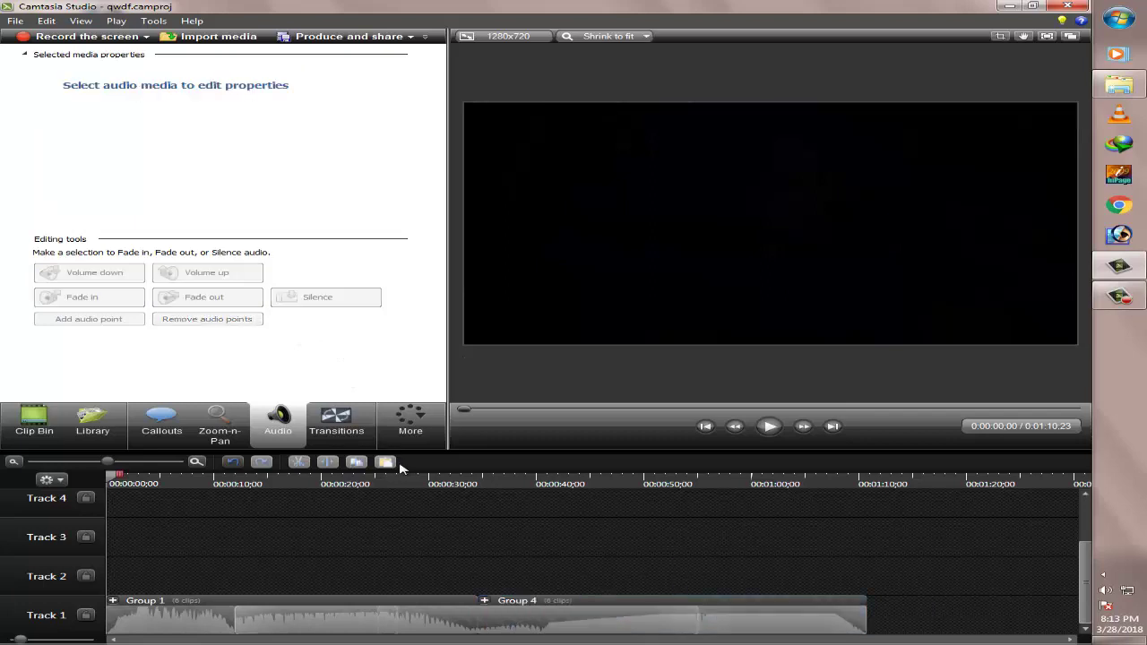
click(27, 420)
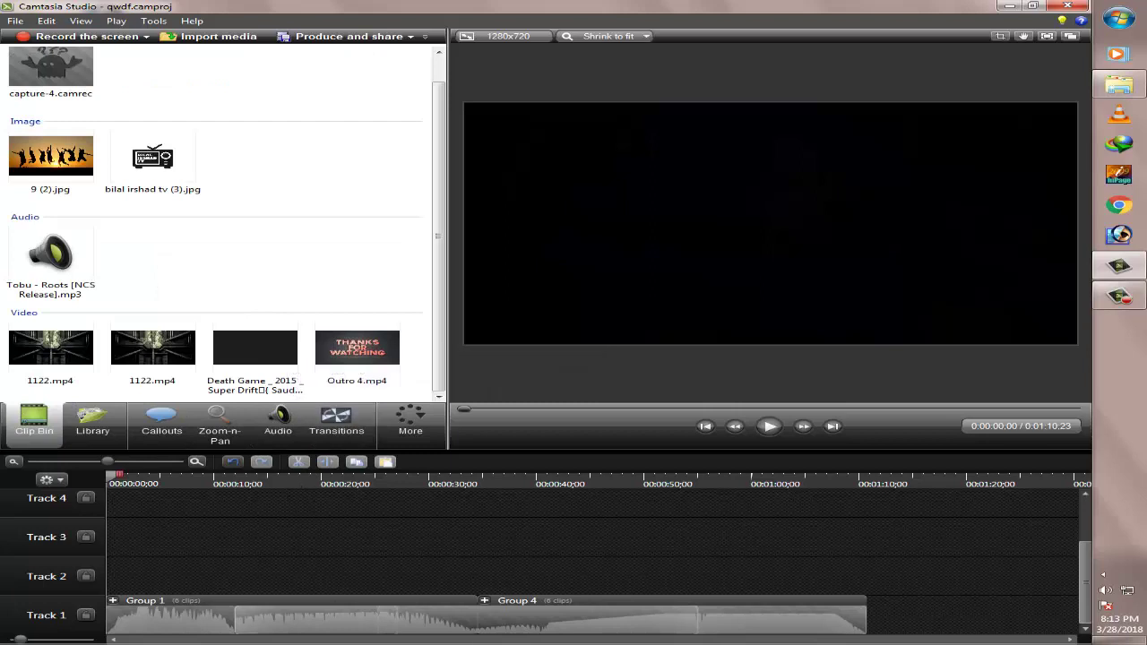
drag(260, 485, 576, 475)
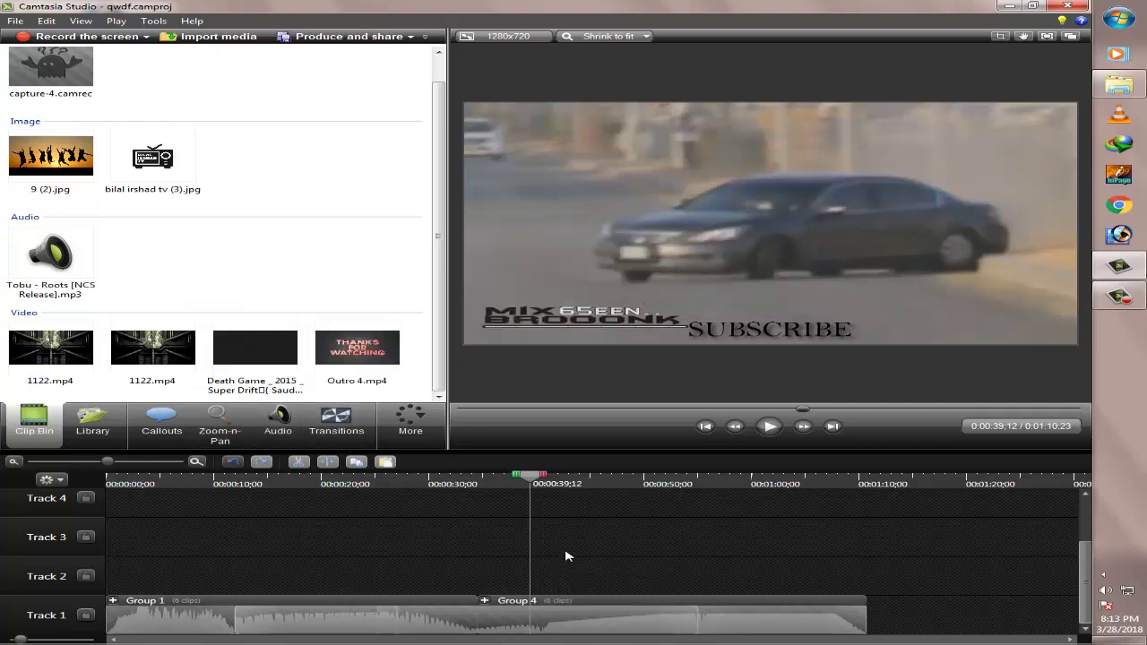
drag(630, 578, 335, 532)
click(232, 461)
click(262, 462)
scroll(751, 336, down, 2)
scroll(735, 324, up, 1)
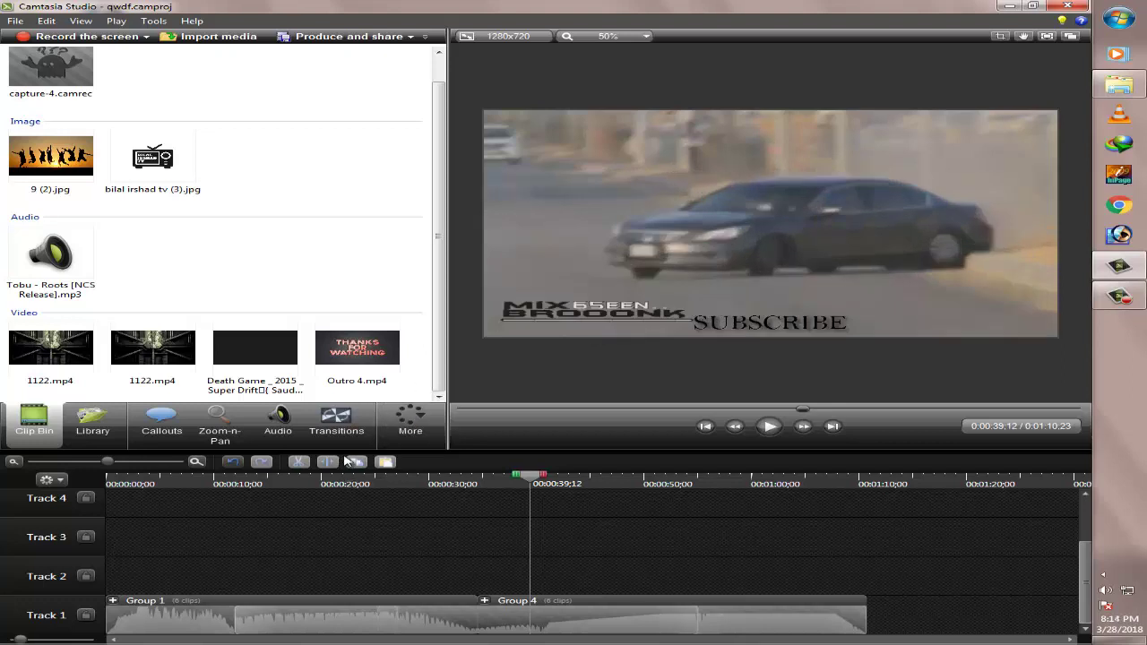
Dismiss the Windows colour-scheme prompt and open the Captions editor from the More list
click(343, 436)
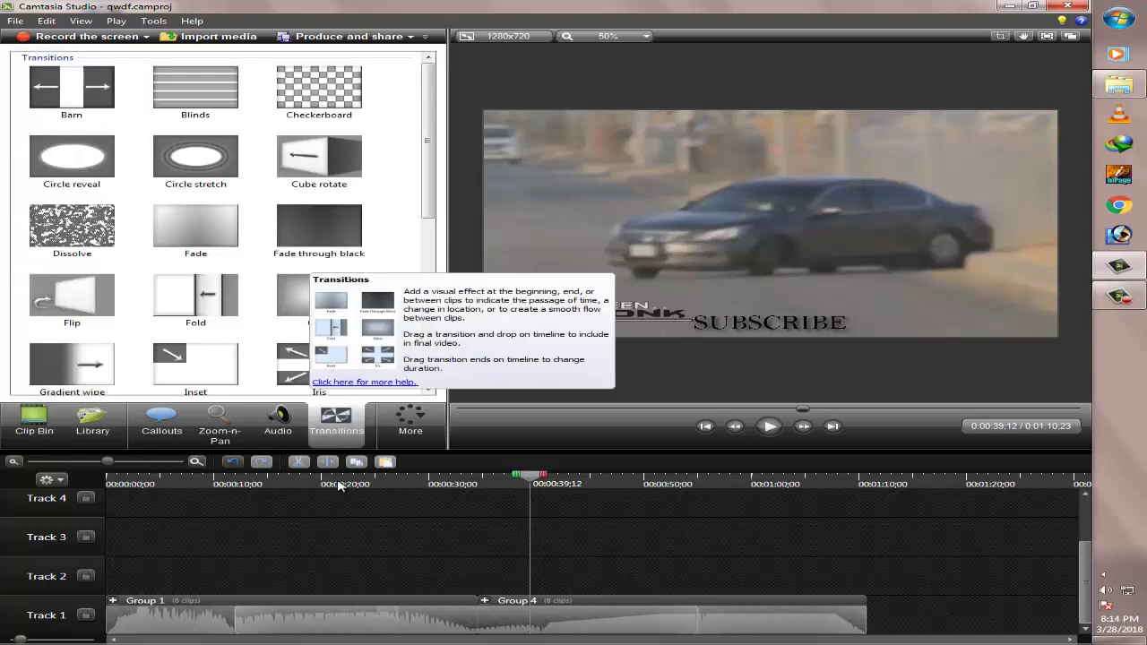
click(408, 428)
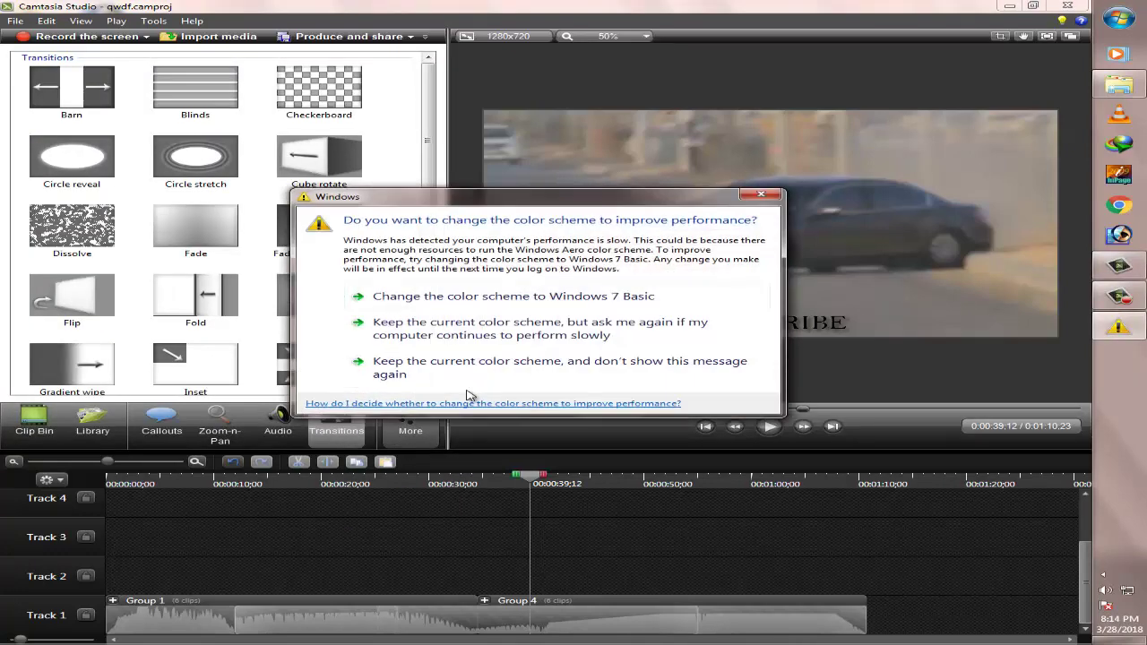
click(476, 377)
click(410, 423)
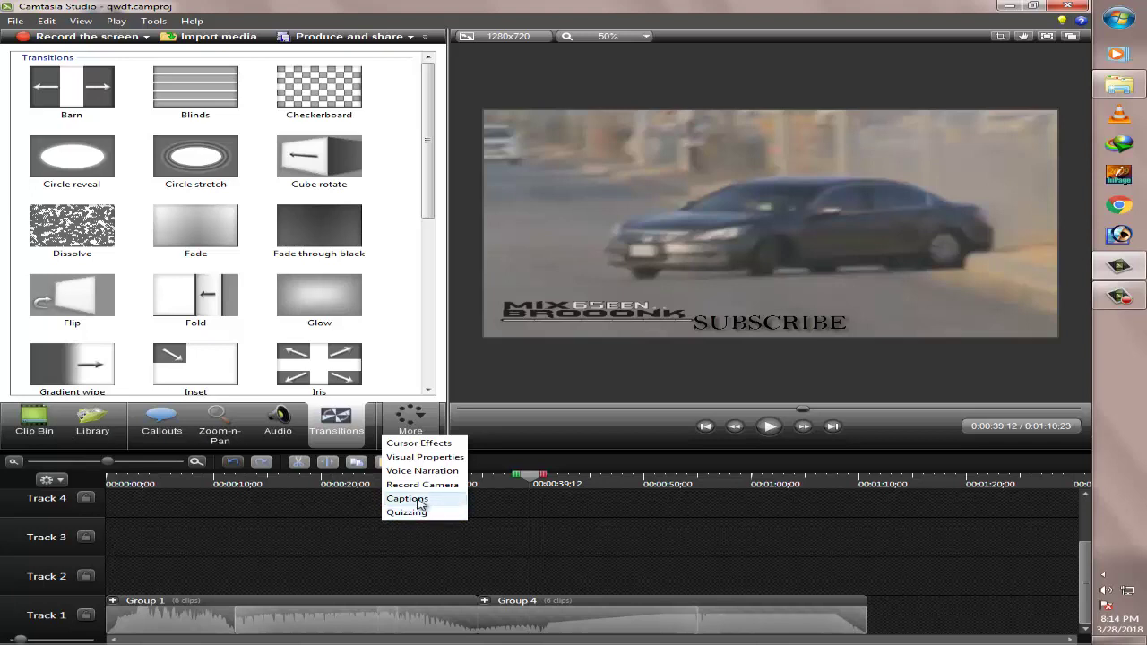
click(406, 498)
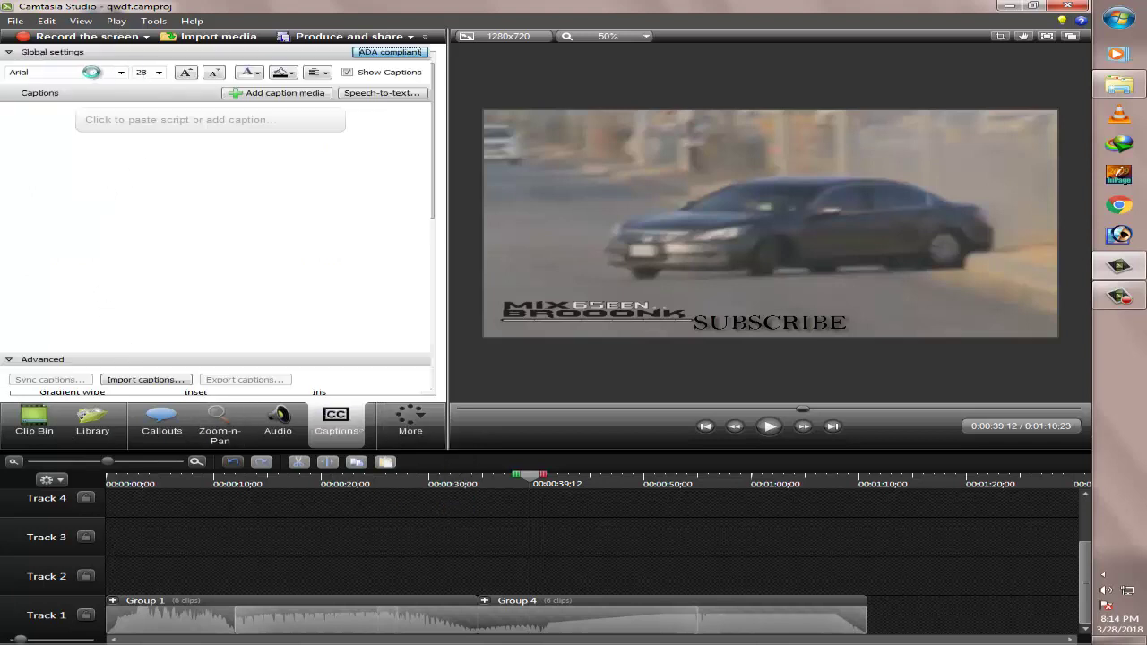
Check the caption font setting, then return to the Clip Bin media list
click(111, 72)
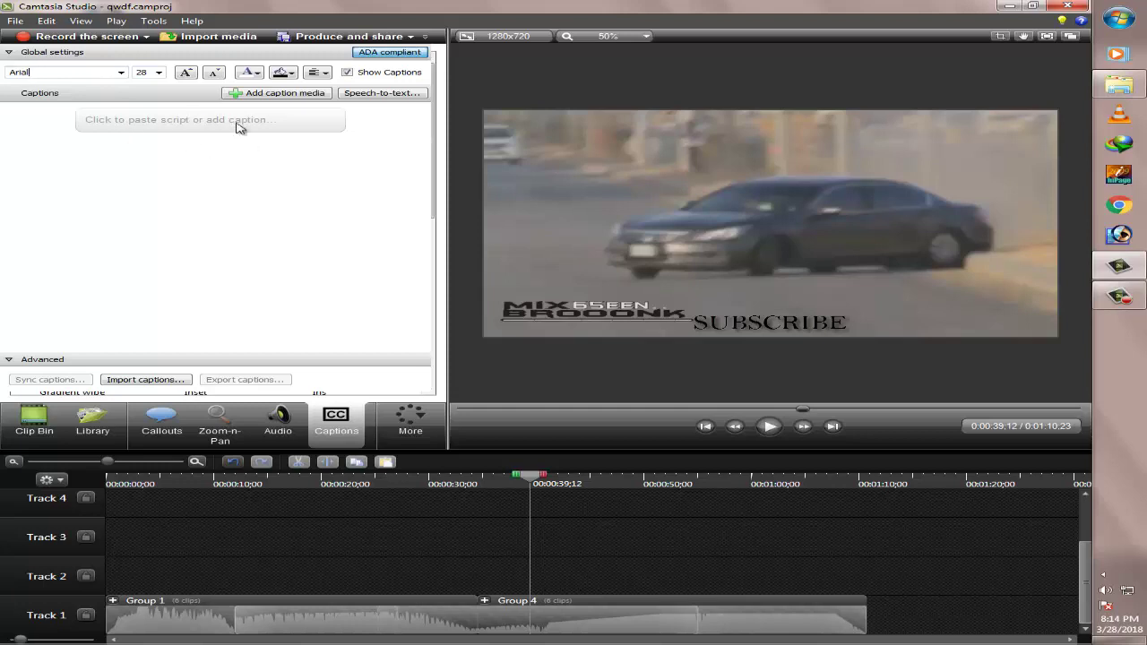
click(14, 432)
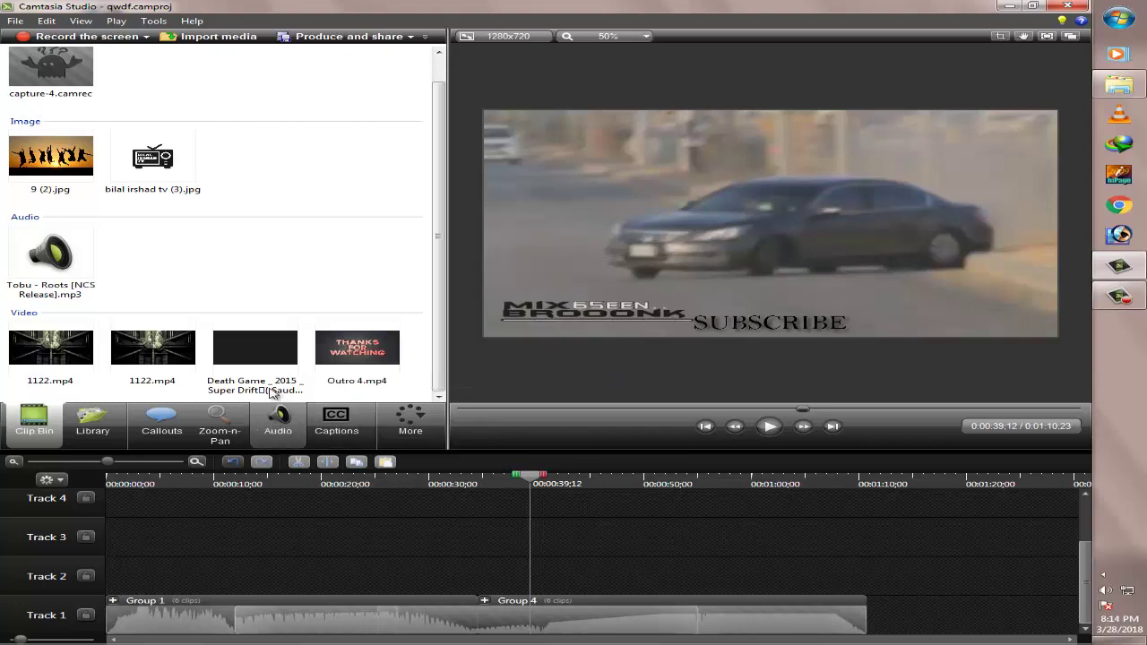
Scrub the playhead through 0:37, 0:44, 0:39 and 0:28, settling at 0:00:21;05 on the sunset image
click(506, 488)
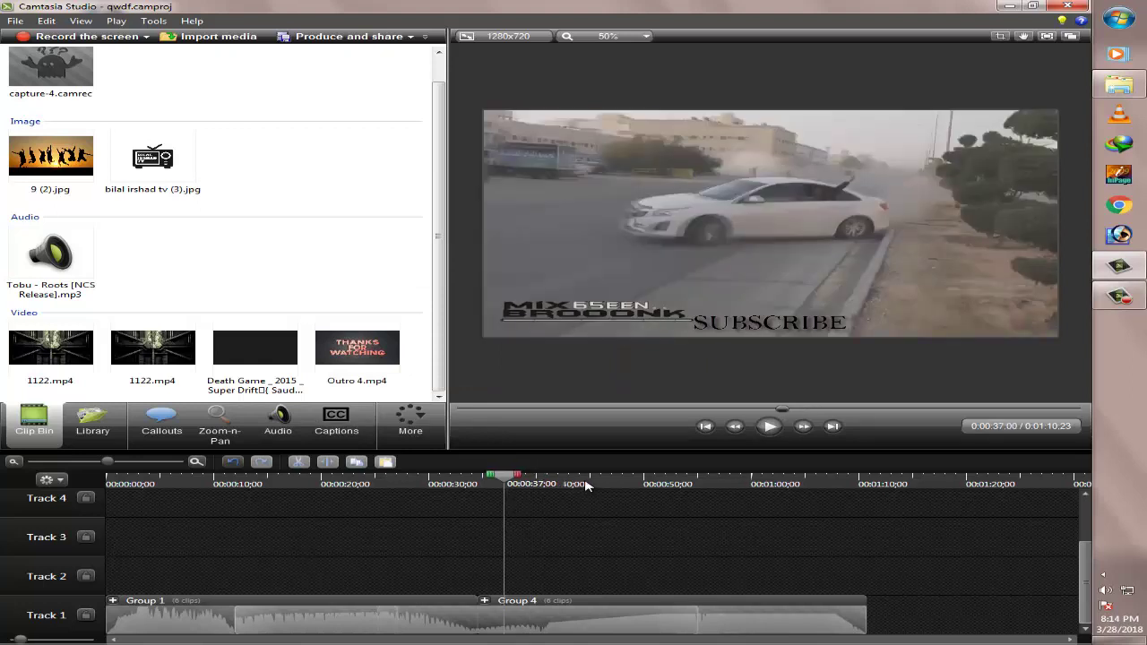
click(584, 485)
click(535, 488)
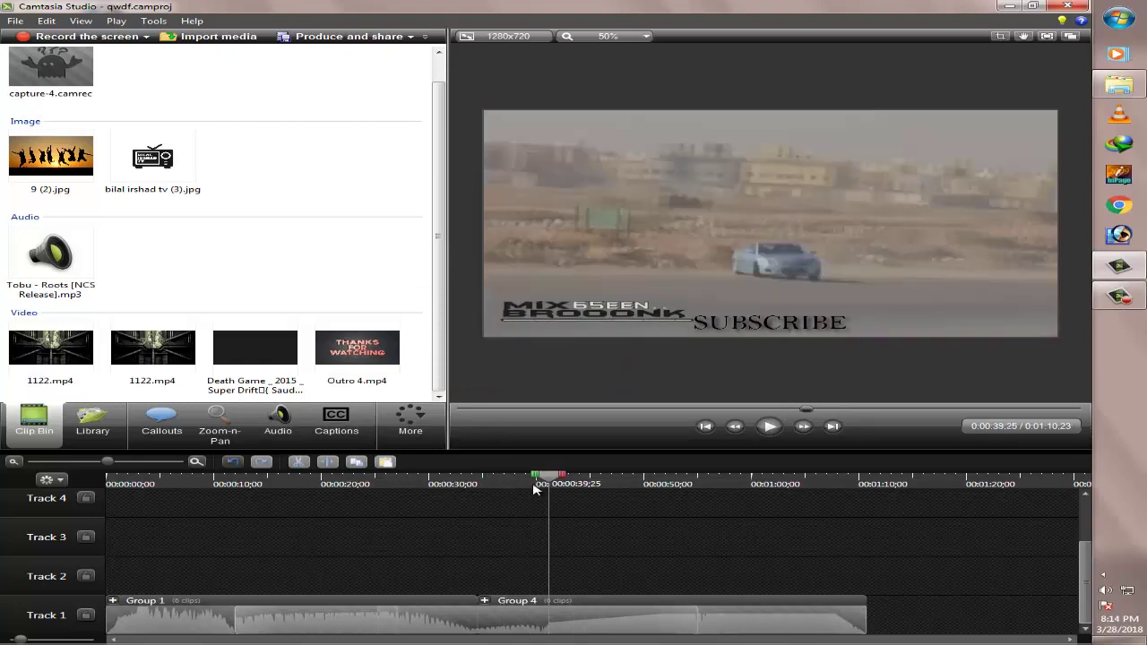
click(412, 488)
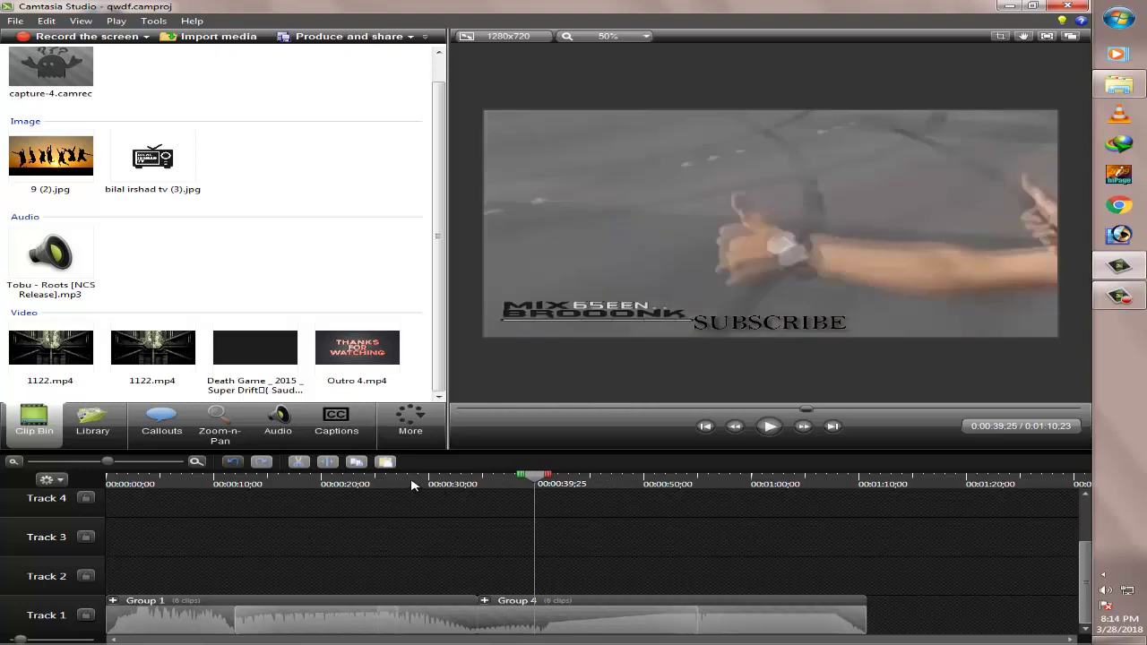
click(334, 485)
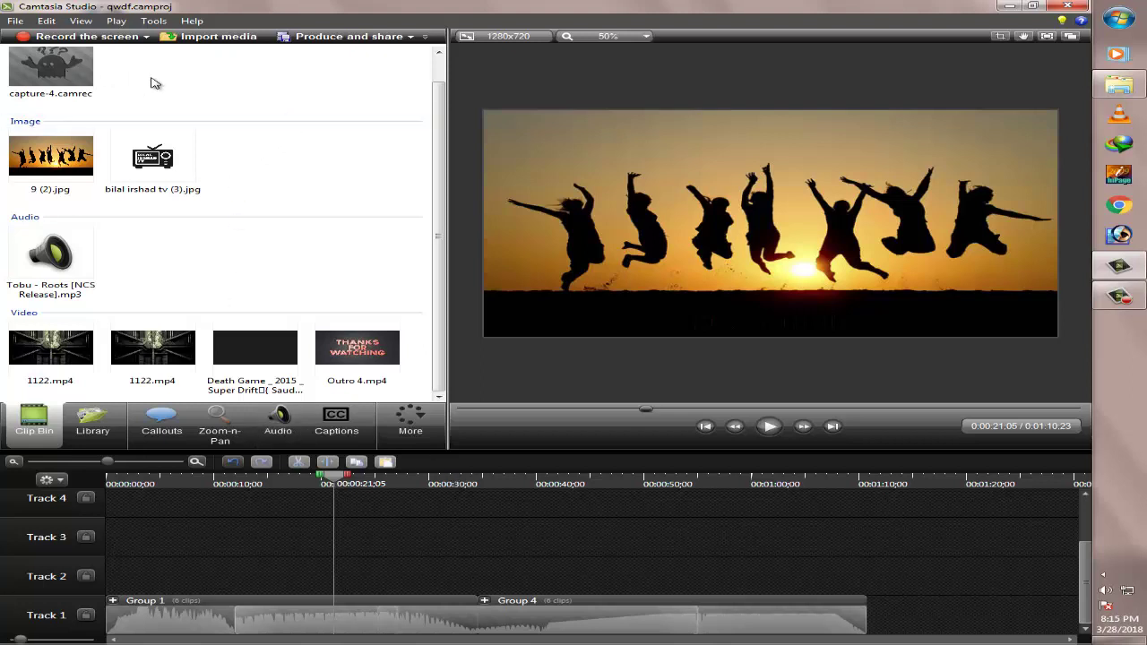
scroll(152, 83, up, 1)
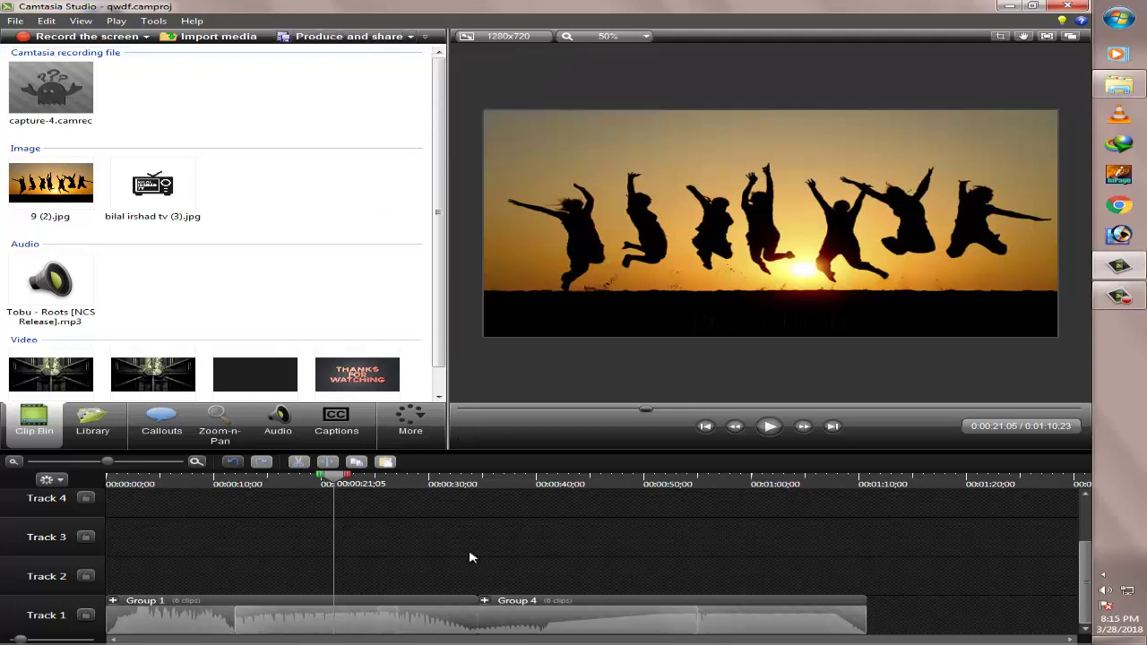
Start Produce and share with the 'MP4 with video player (up to 720p)' preset and continue
click(365, 36)
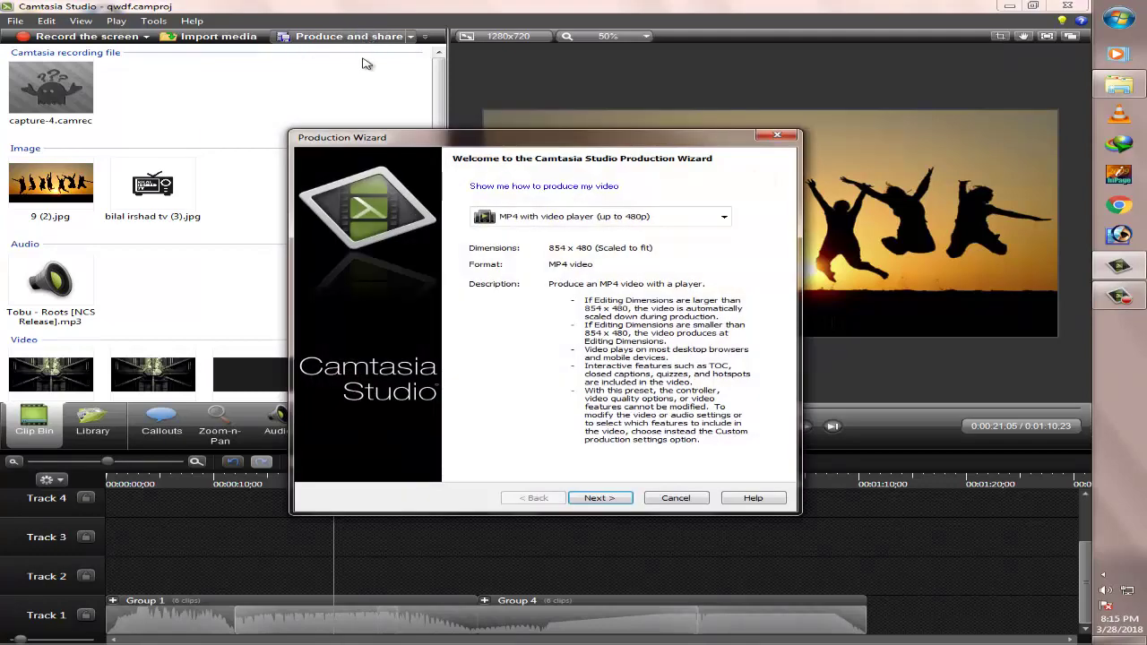
click(702, 222)
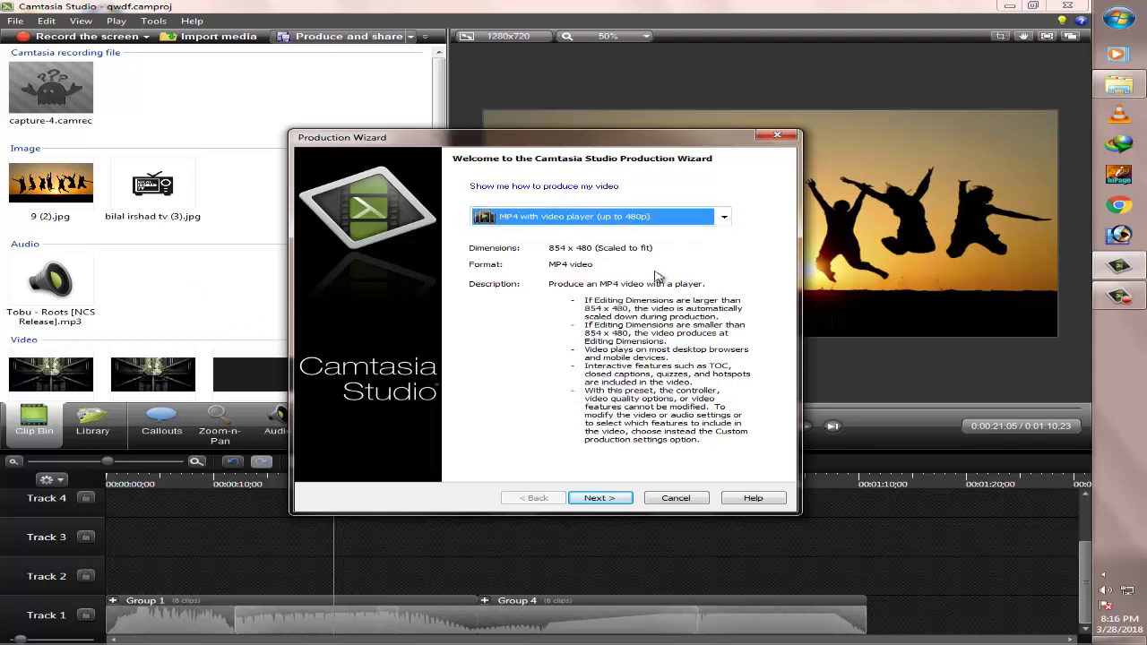
click(688, 217)
click(633, 352)
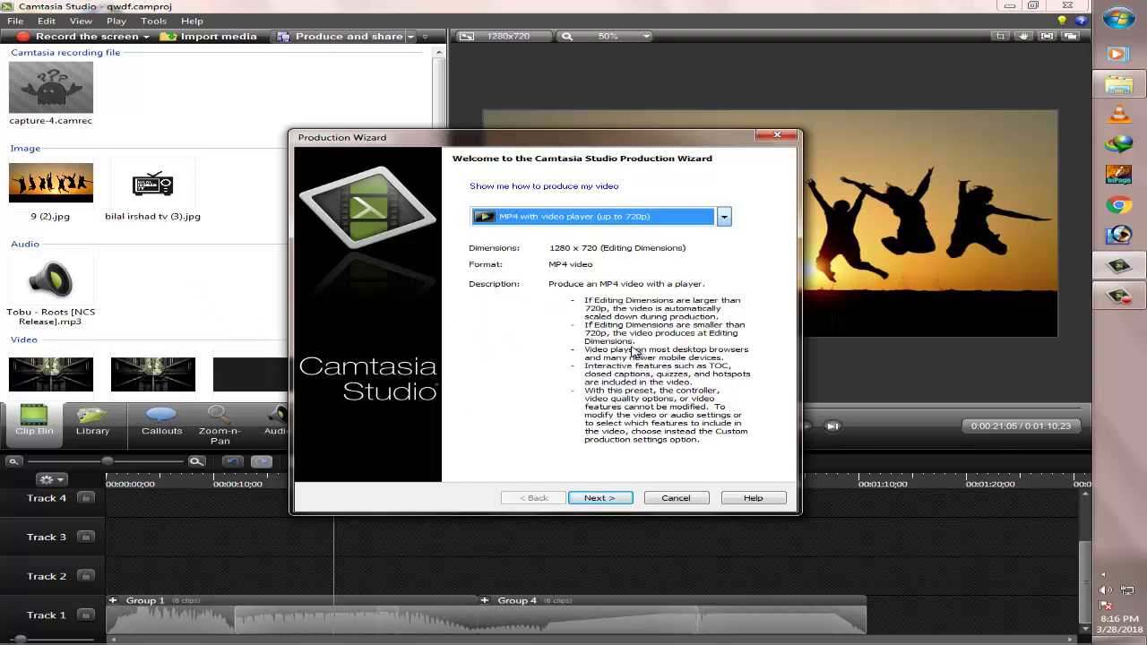
click(605, 500)
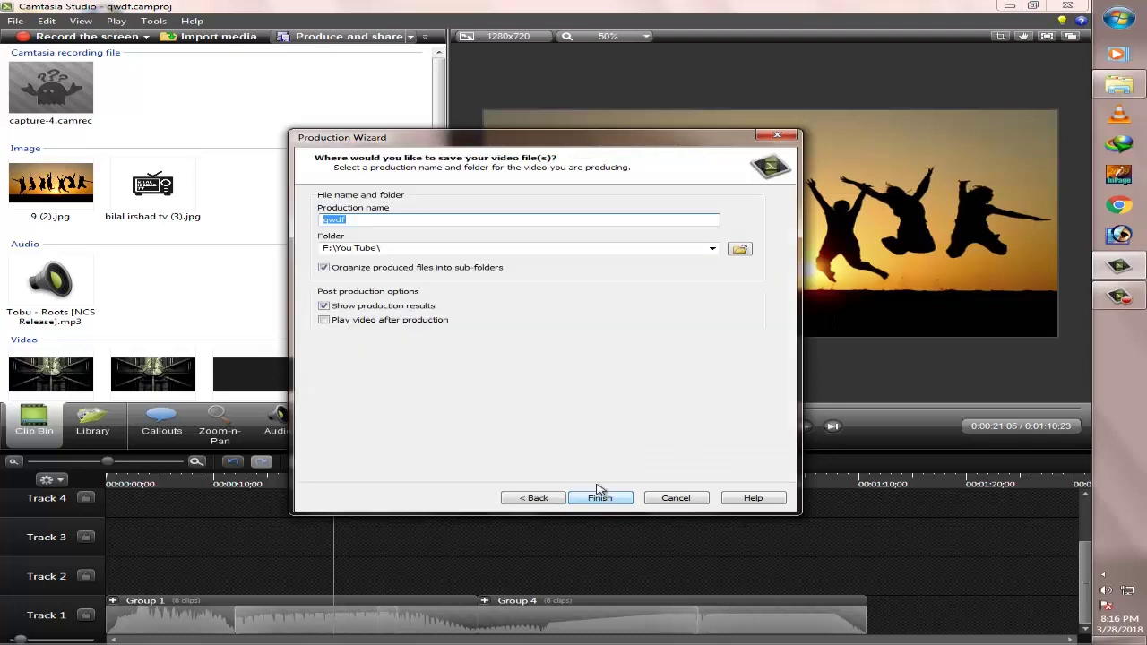
Name the production 'hfhfh' and keep the output folder as F:\You Tube\
text(hfhf)
text(h)
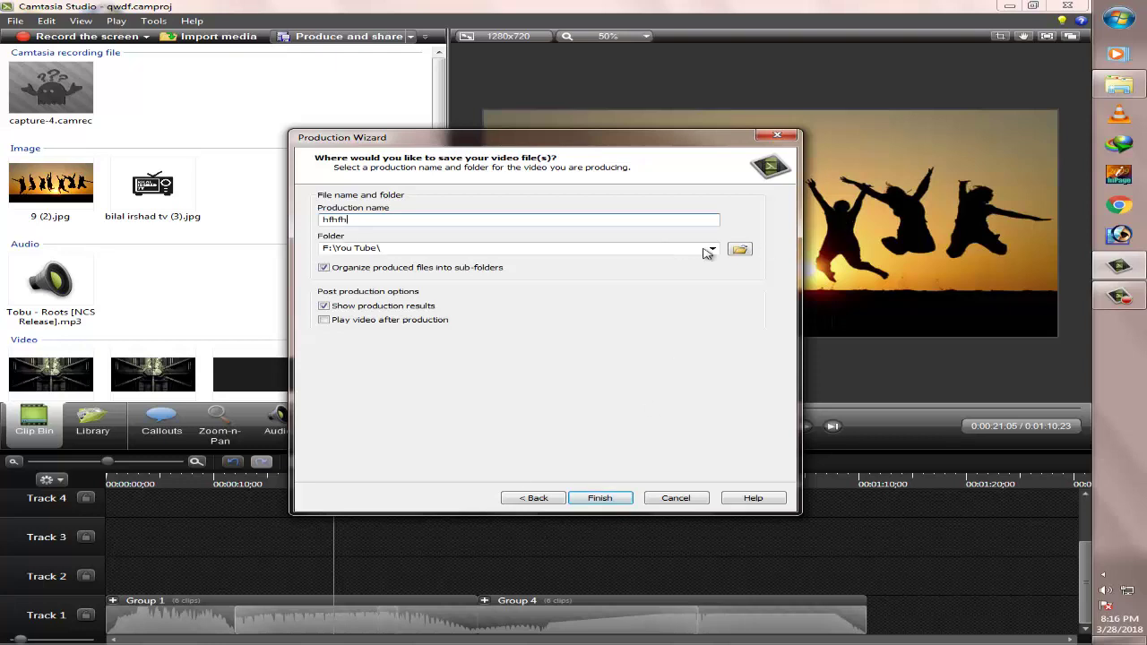
key(Tab)
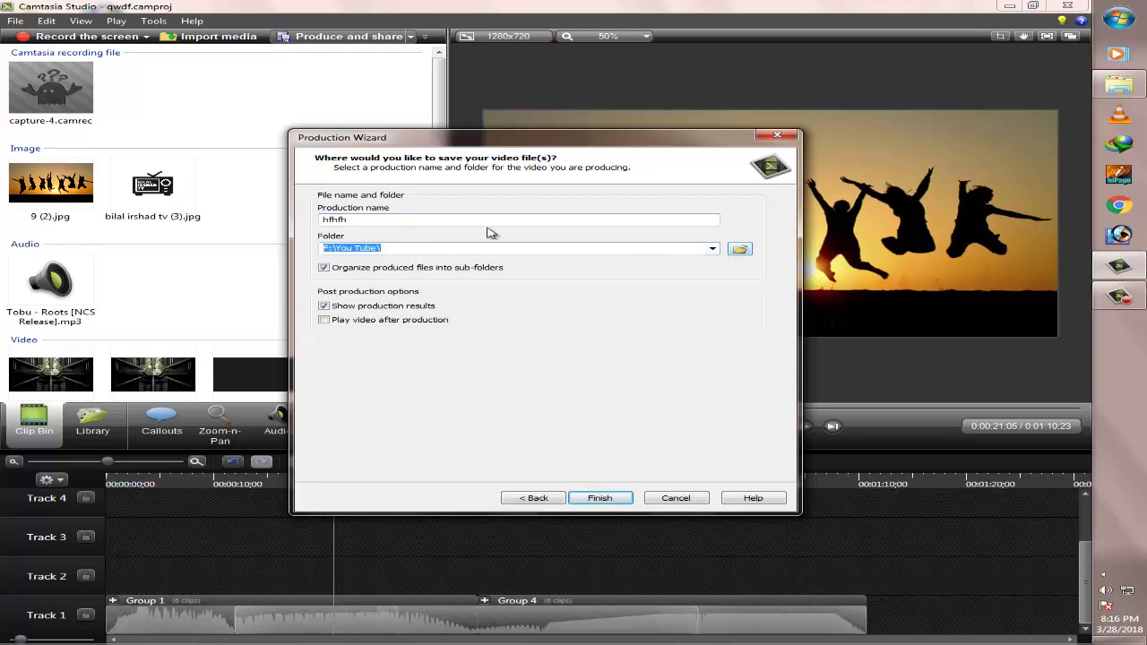
click(432, 250)
click(741, 250)
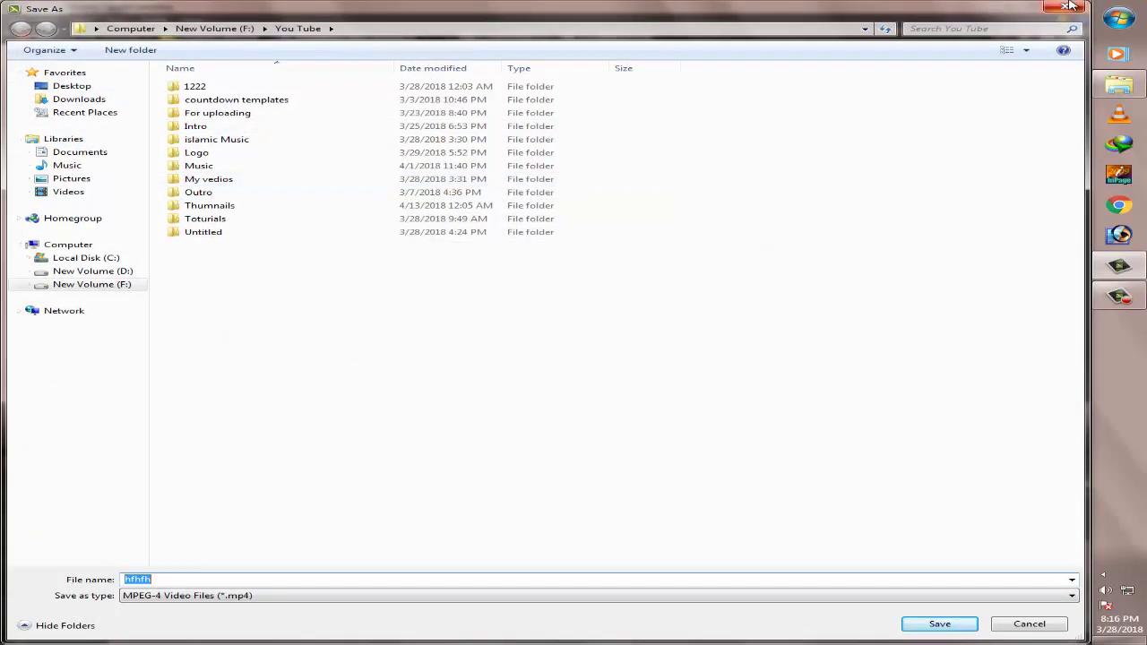
click(1064, 7)
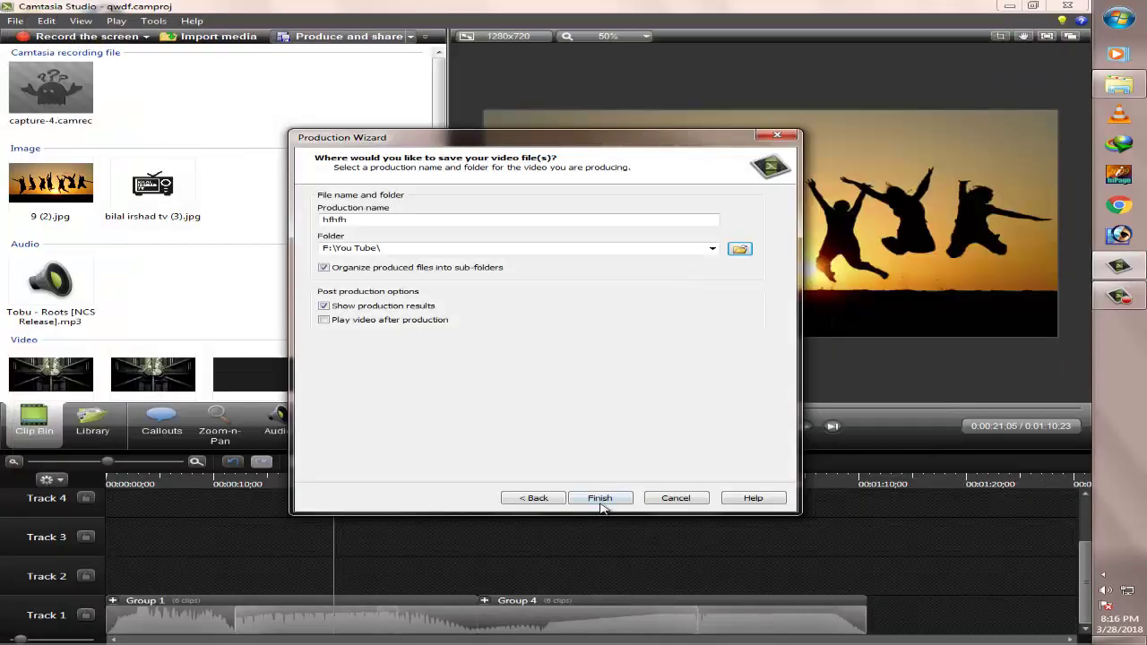
Finish the Production Wizard so the hfhfh video renders, reaching 42.3%
click(601, 498)
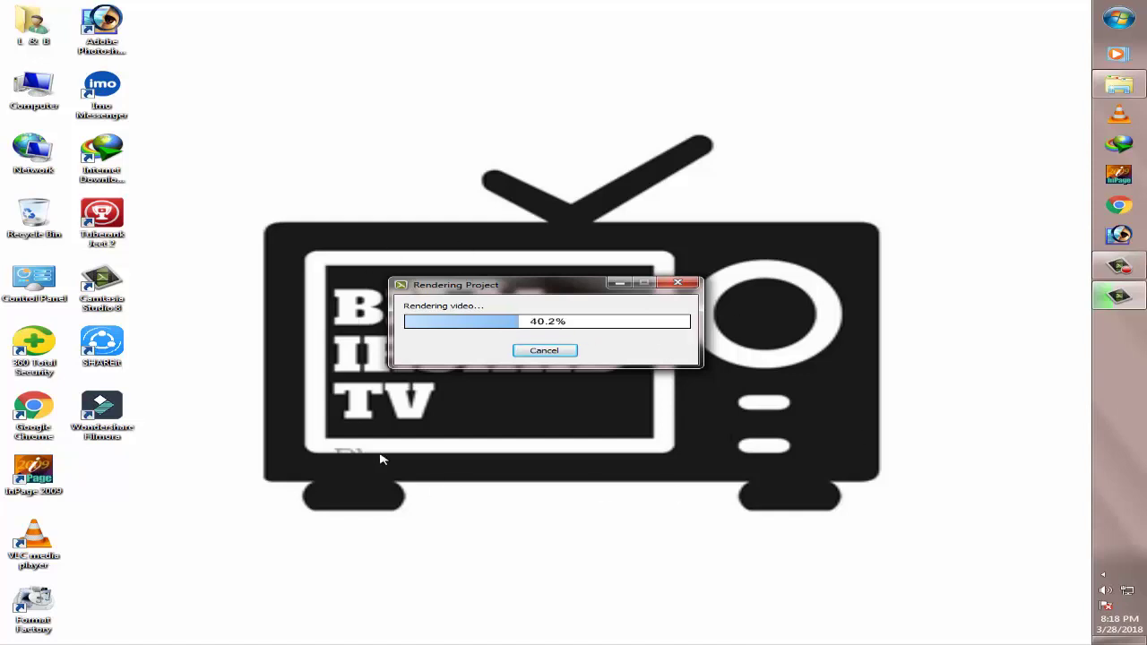
click(1118, 266)
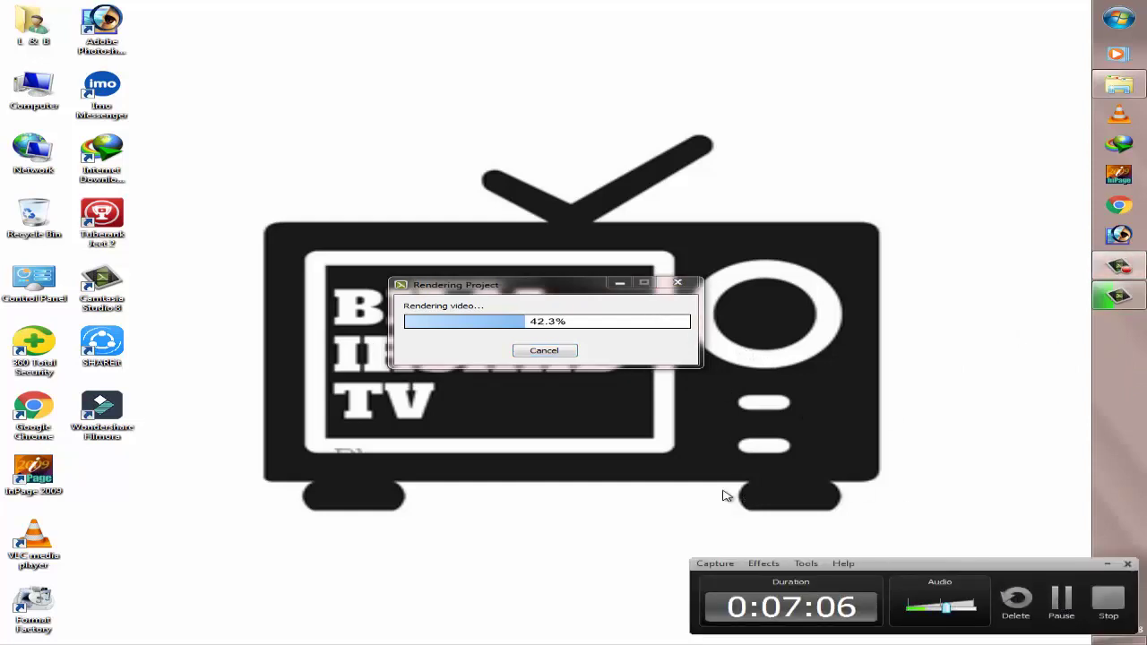
Wait while the hfhfh render climbs past 70% complete
click(1072, 567)
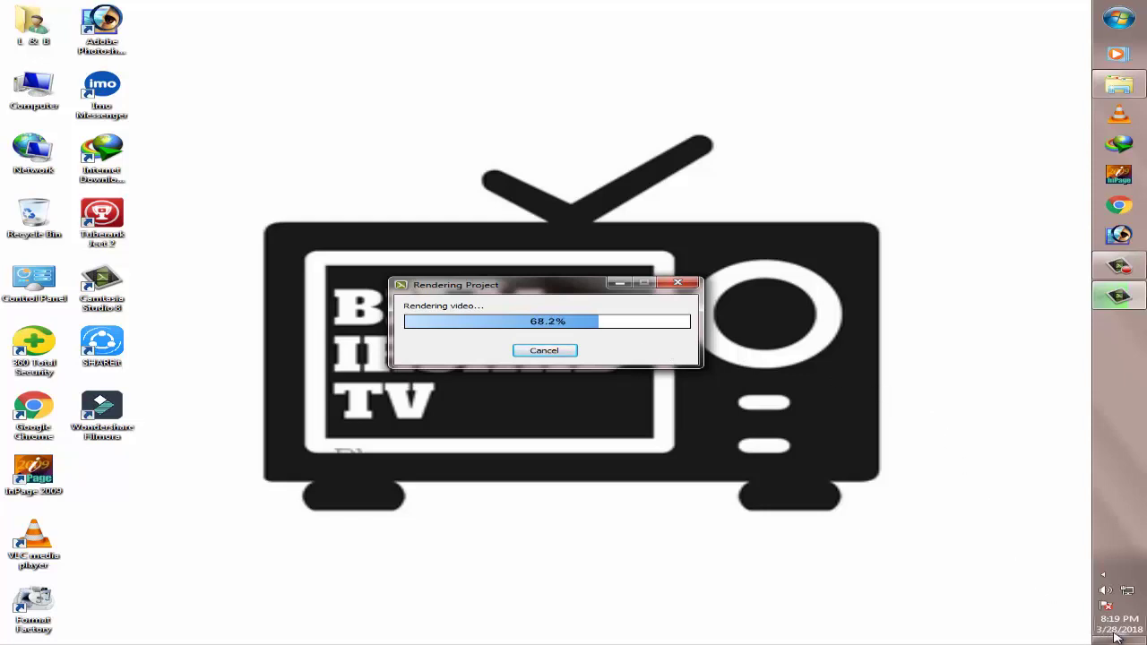
mouse_move(1113, 635)
click(1130, 630)
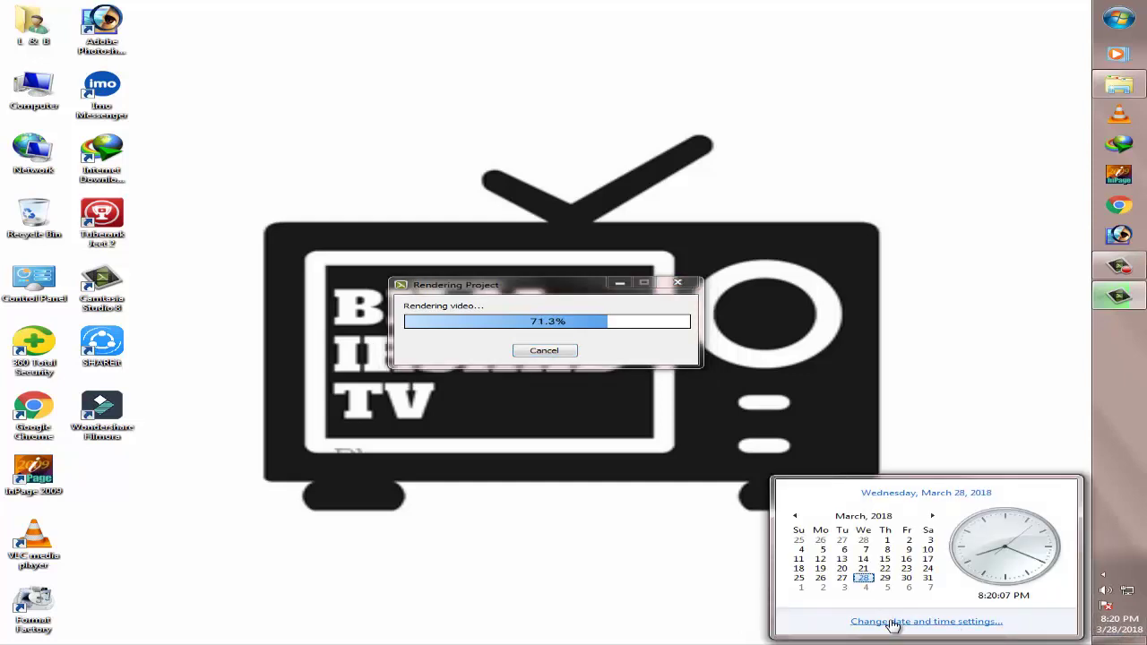
click(615, 370)
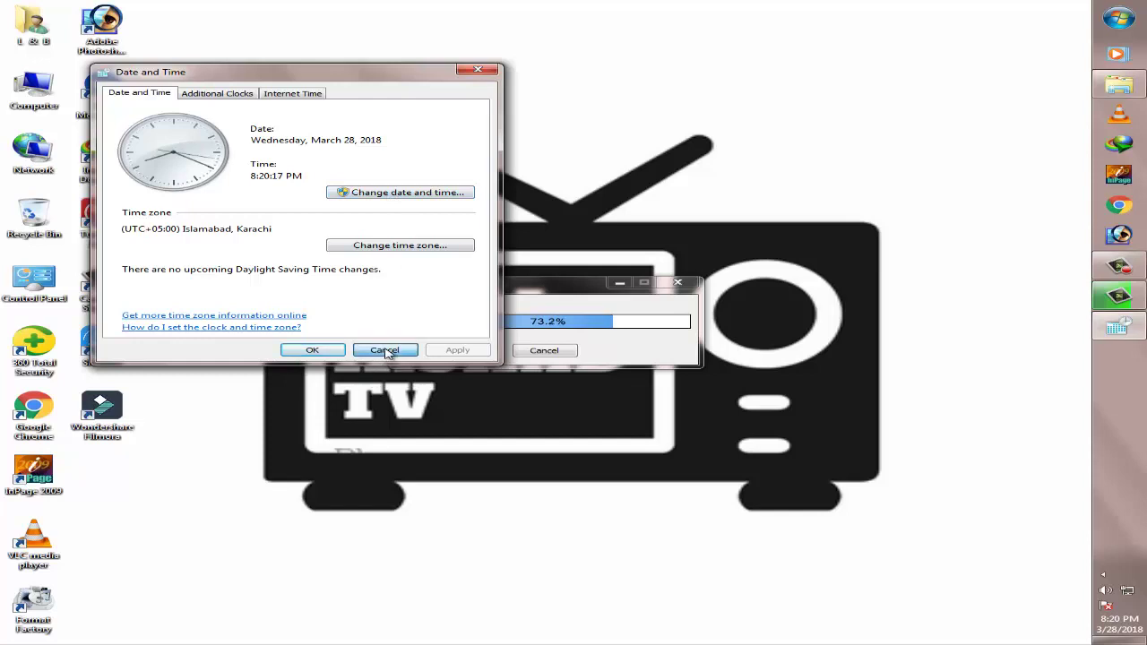
click(386, 350)
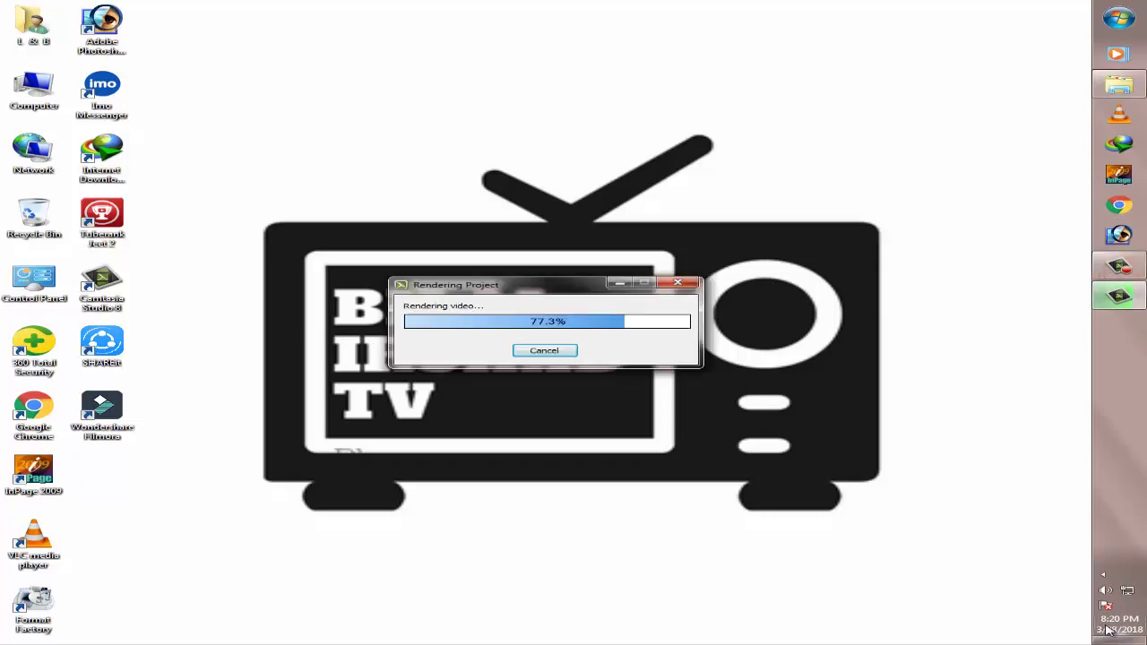
mouse_move(1108, 631)
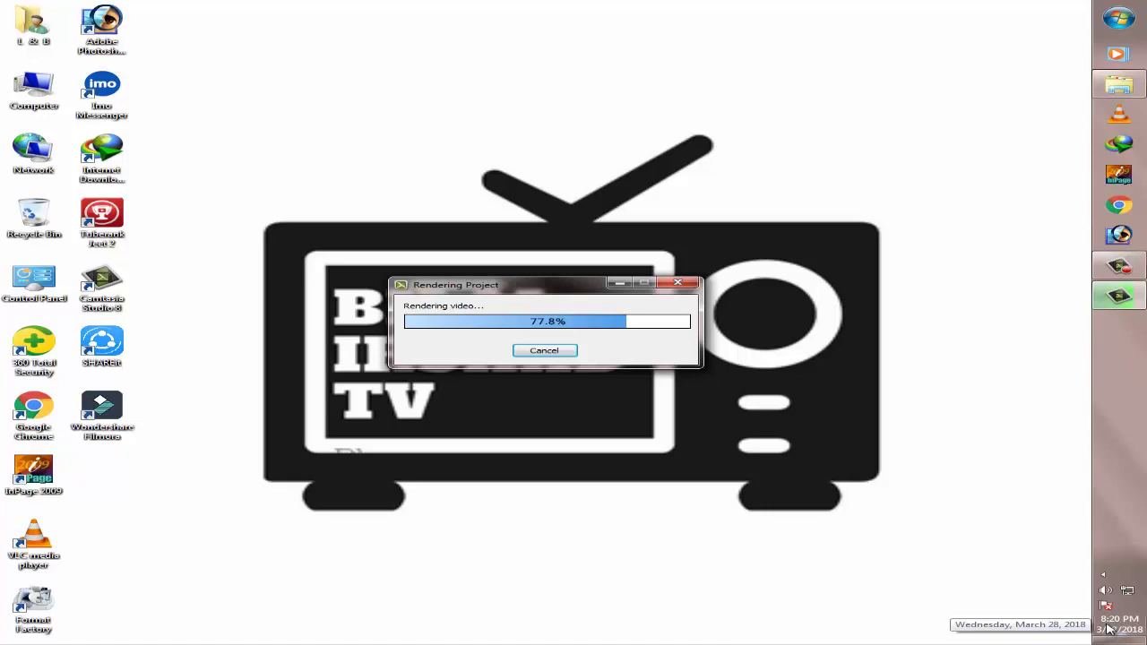
Toggle the taskbar clock's calendar flyout open and closed while the hfhfh render climbs to 97.5%
click(1108, 631)
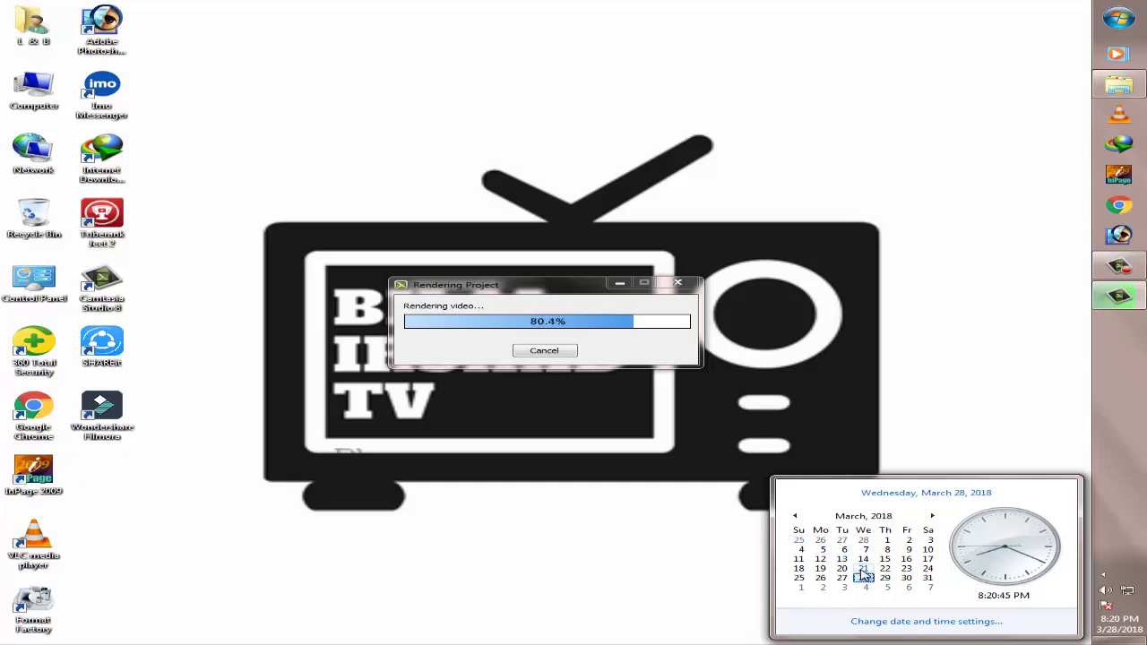
click(605, 471)
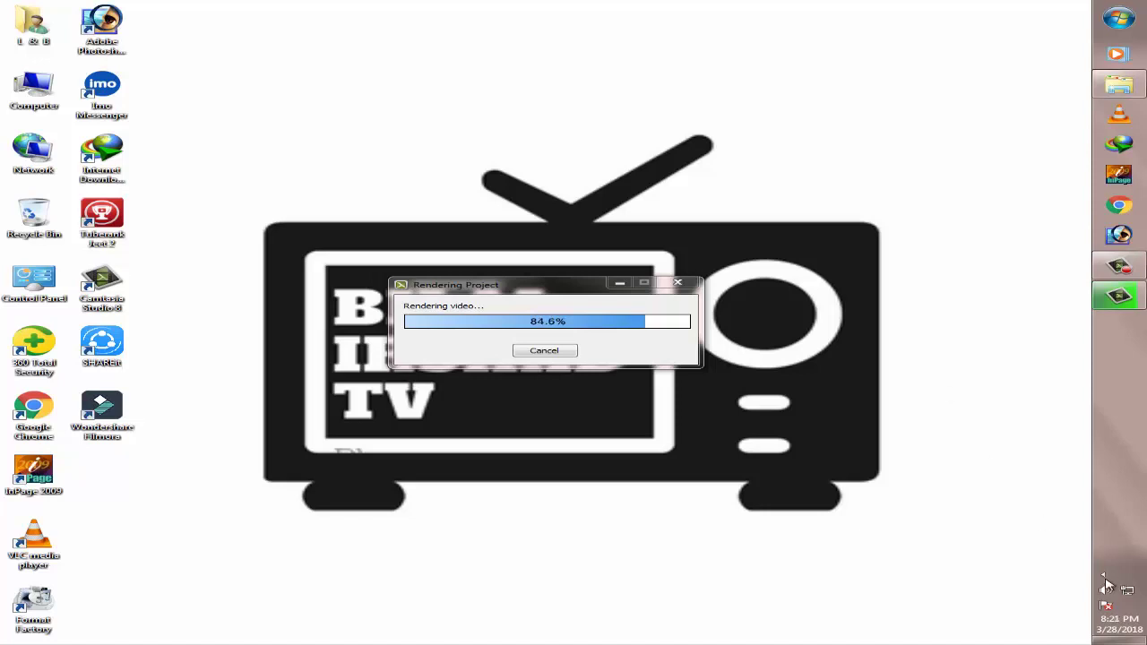
click(1118, 632)
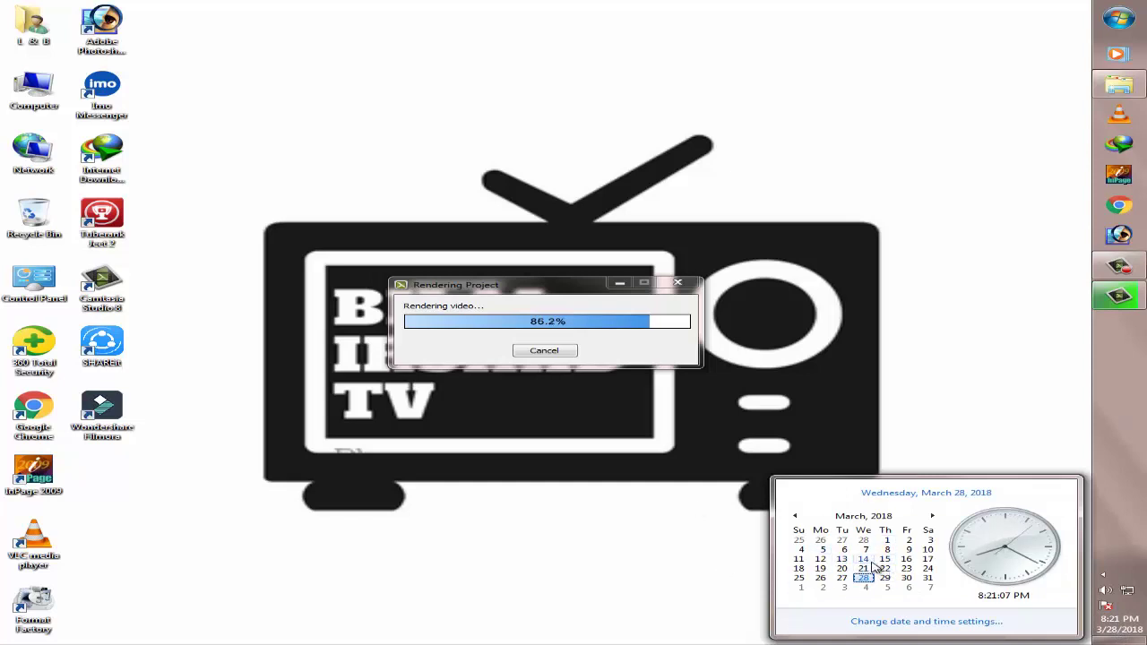
click(916, 419)
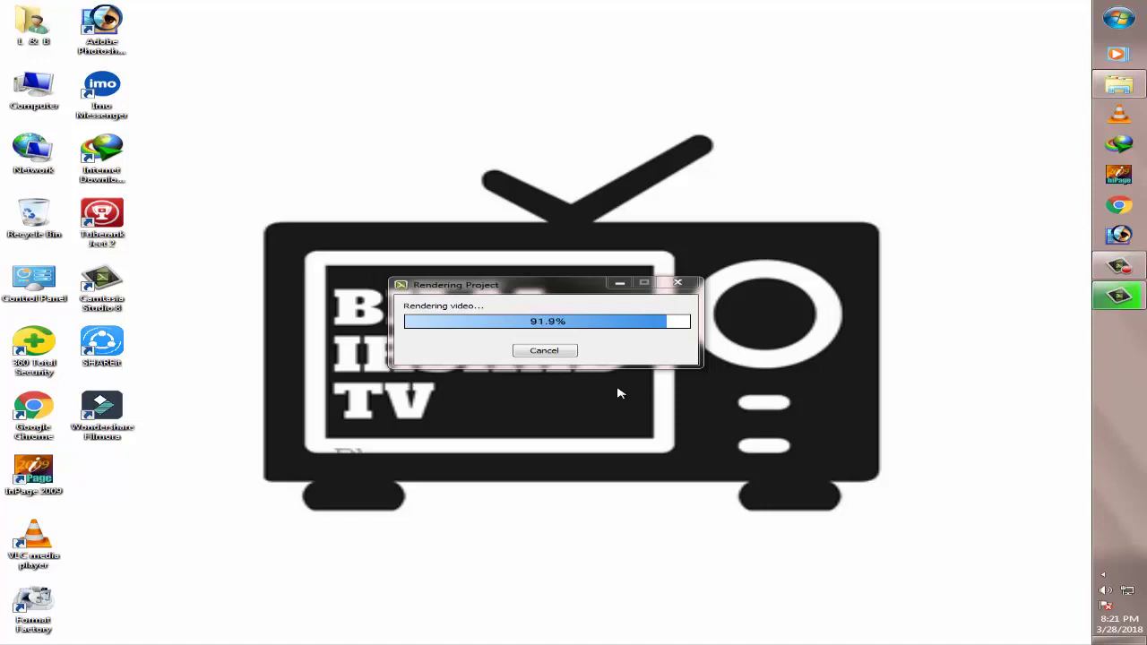
click(1116, 629)
click(937, 426)
mouse_move(1117, 630)
click(1122, 267)
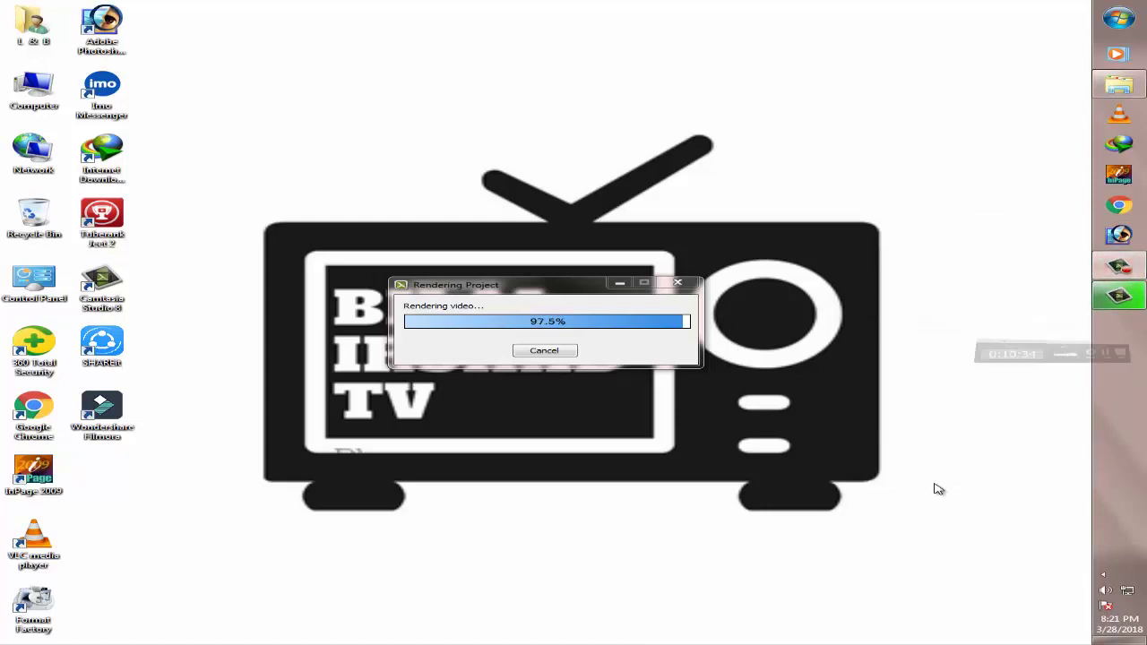
Finish the Production Results for hfhfh.mp4 in F:\You Tube\hfhfh and minimize Camtasia Studio
click(461, 285)
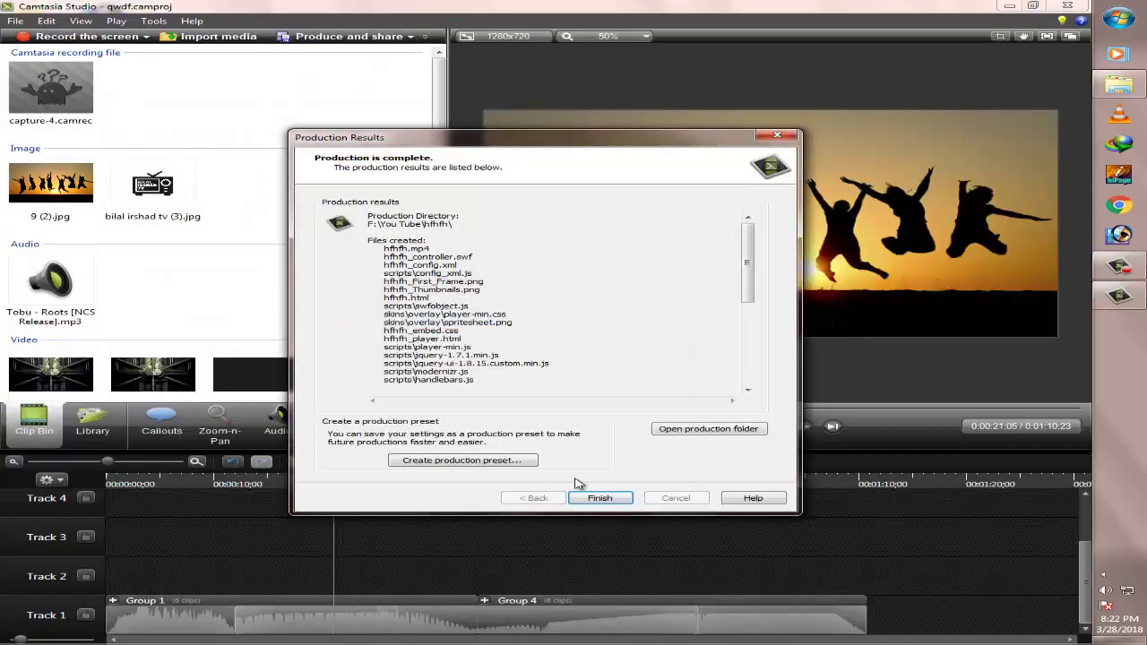
click(595, 495)
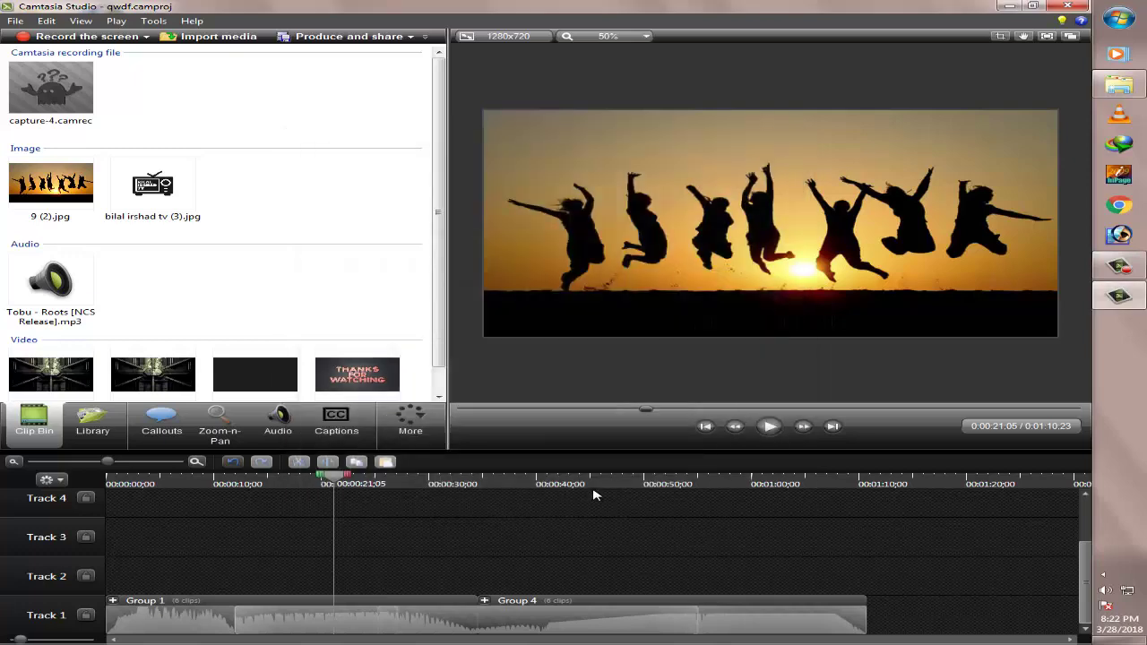
click(1009, 5)
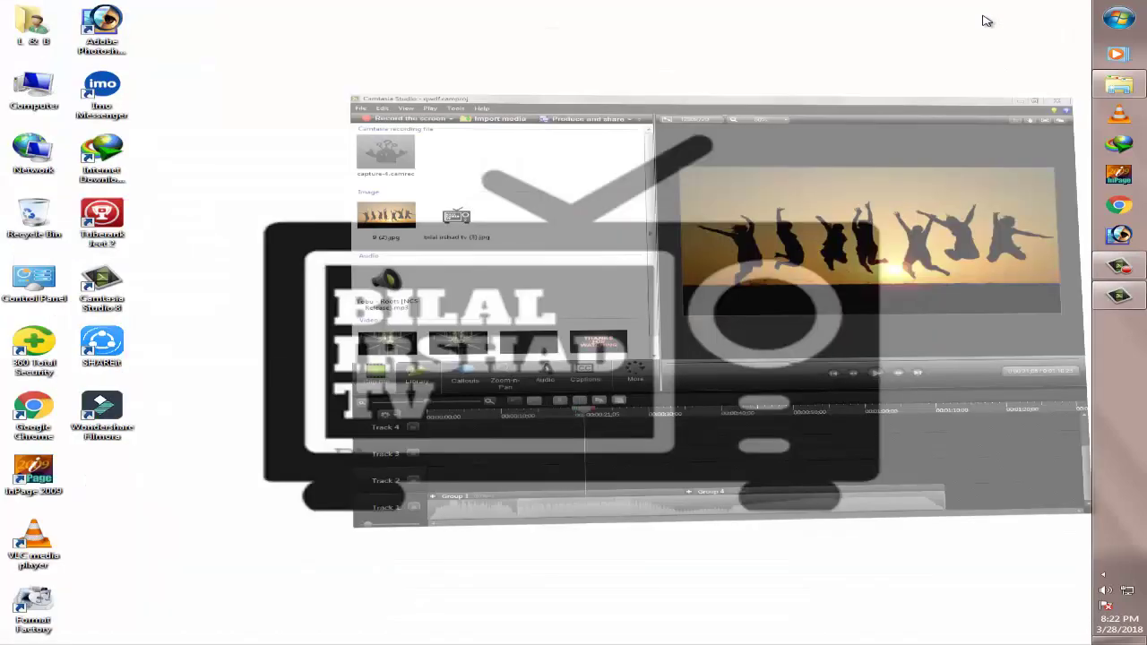
Browse to F:\You Tube\hfhfh in Explorer and play the hfhfh MP4 in VLC
click(1118, 85)
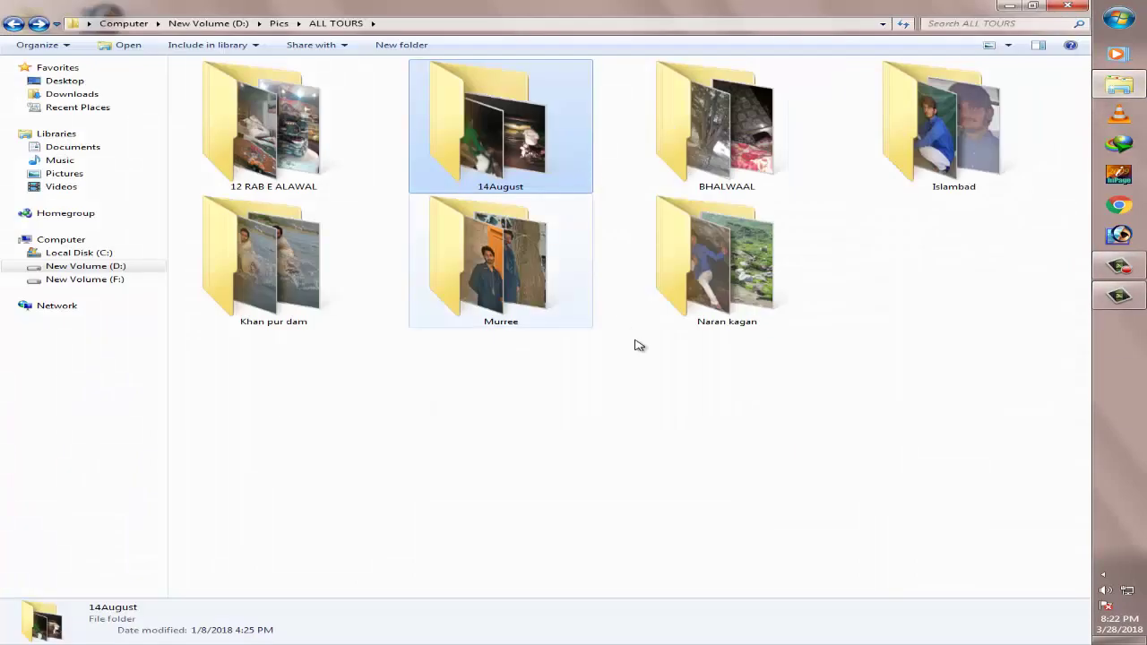
click(59, 278)
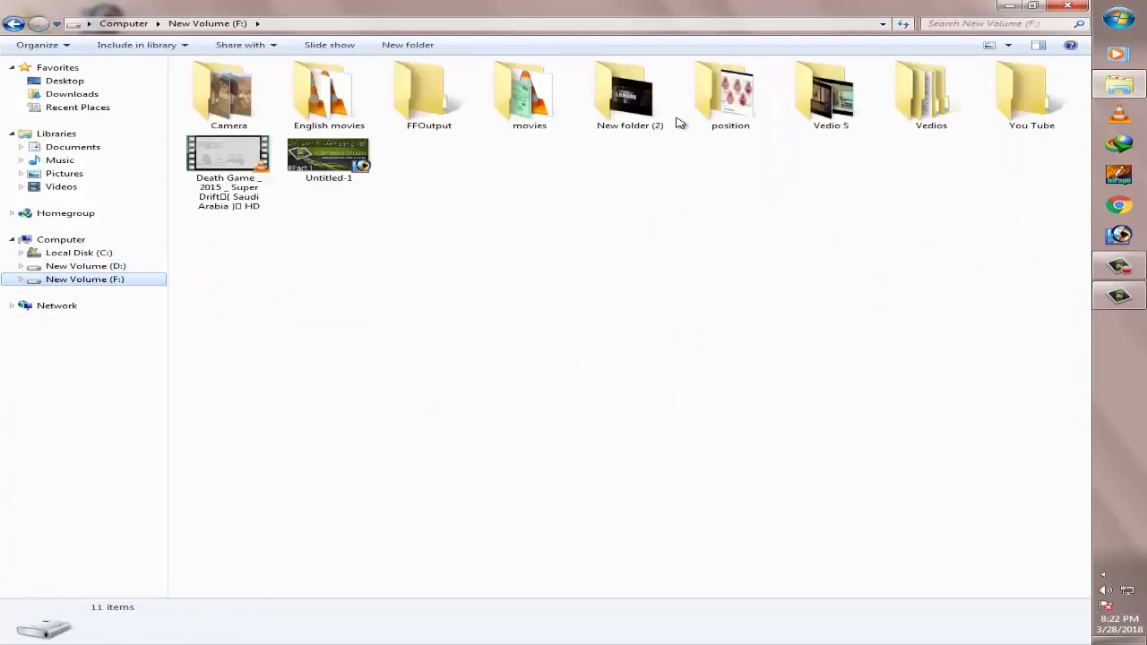
double_click(1060, 107)
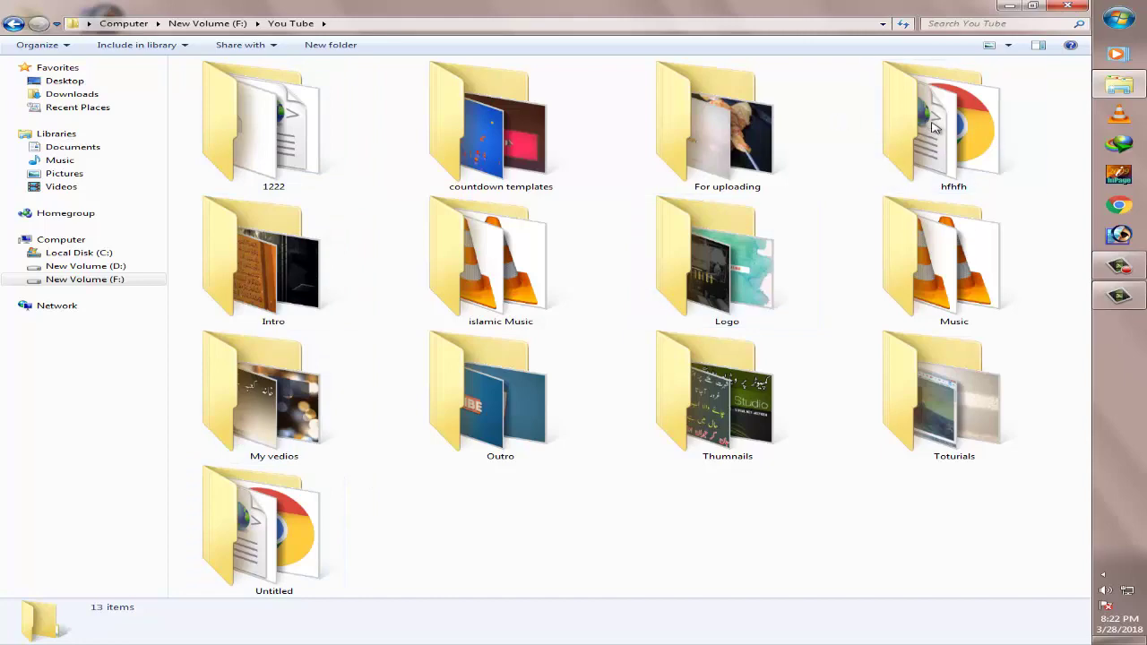
click(905, 130)
key(Return)
click(220, 121)
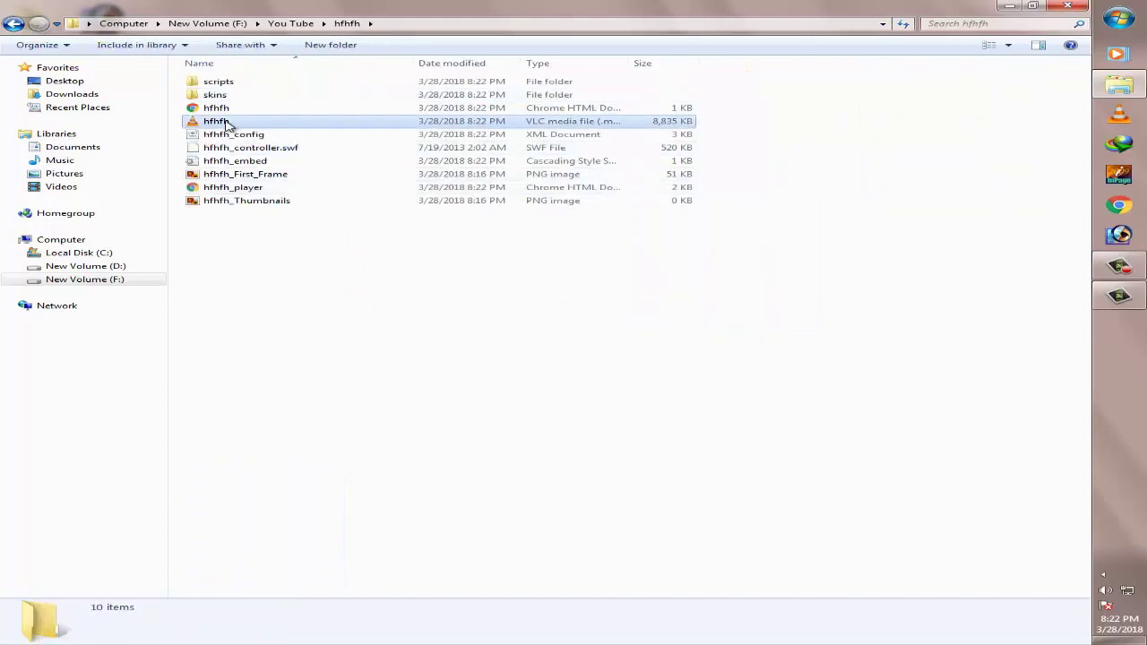
double_click(225, 117)
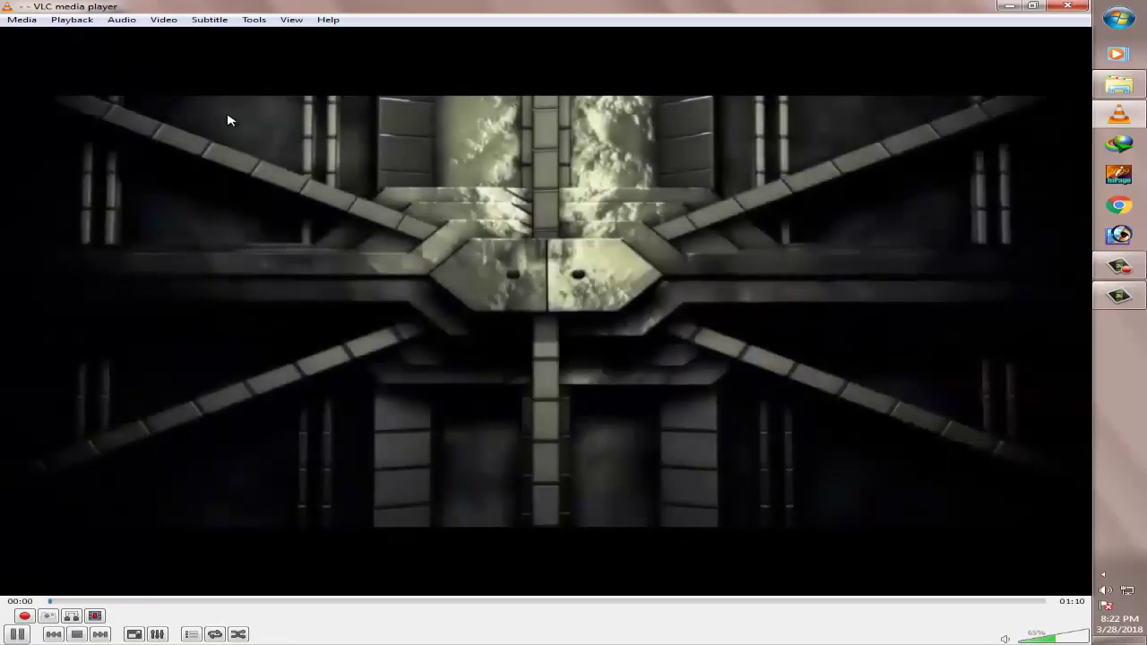
Watch the hfhfh video fullscreen in VLC at 60% volume until it ends
scroll(412, 256, up, 1)
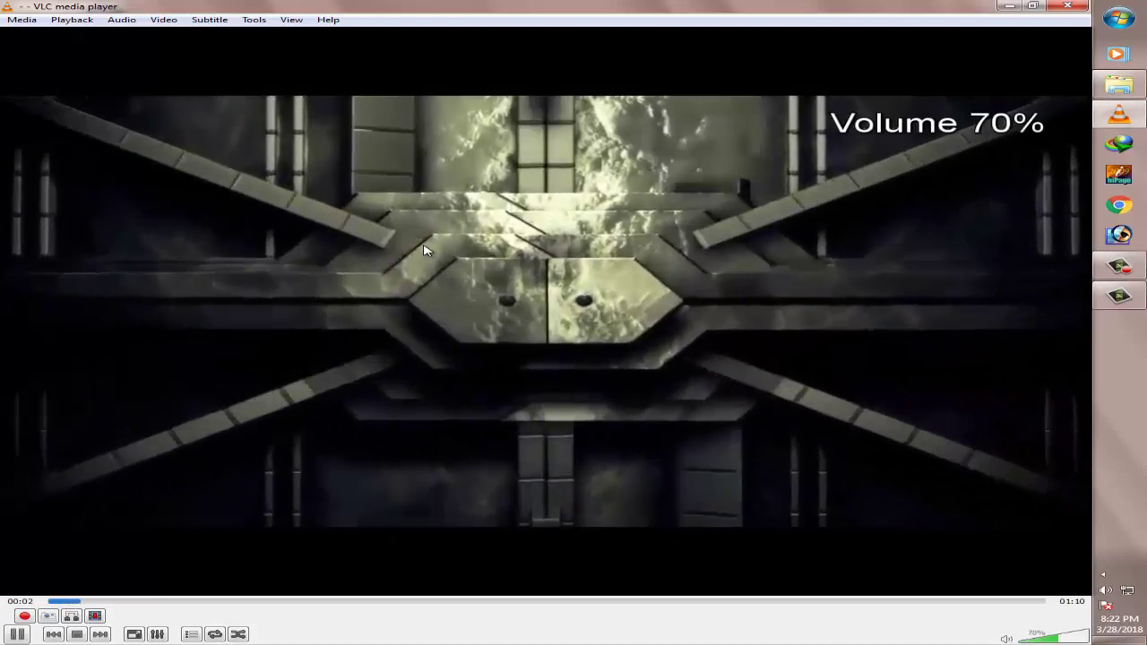
double_click(425, 249)
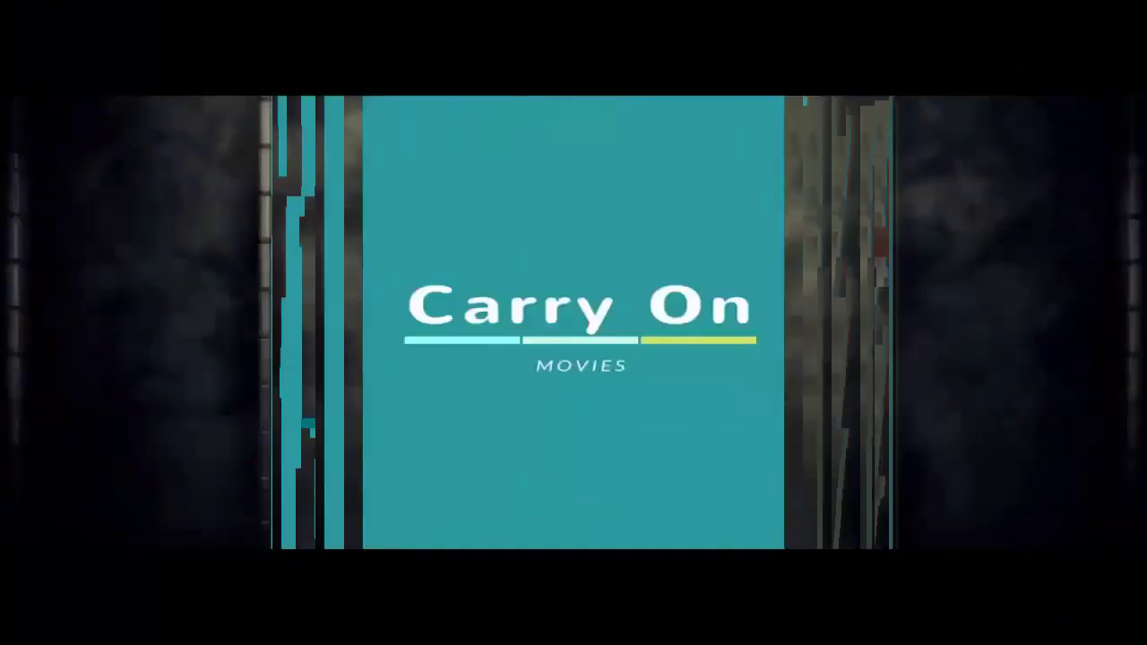
mouse_move(425, 248)
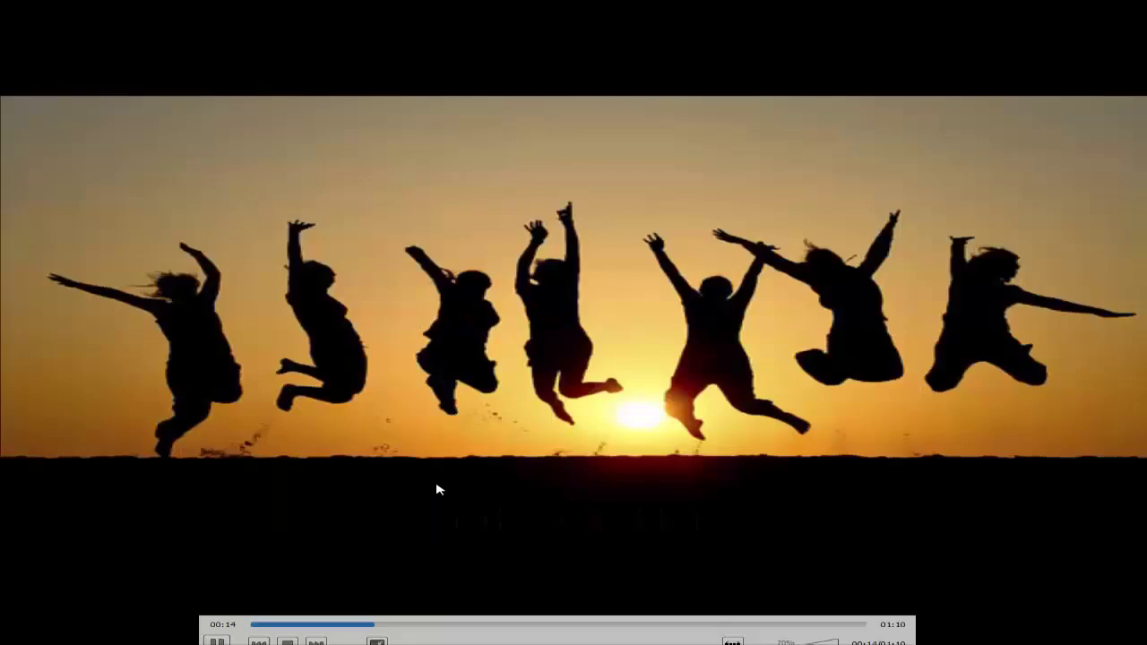
scroll(437, 491, up, 1)
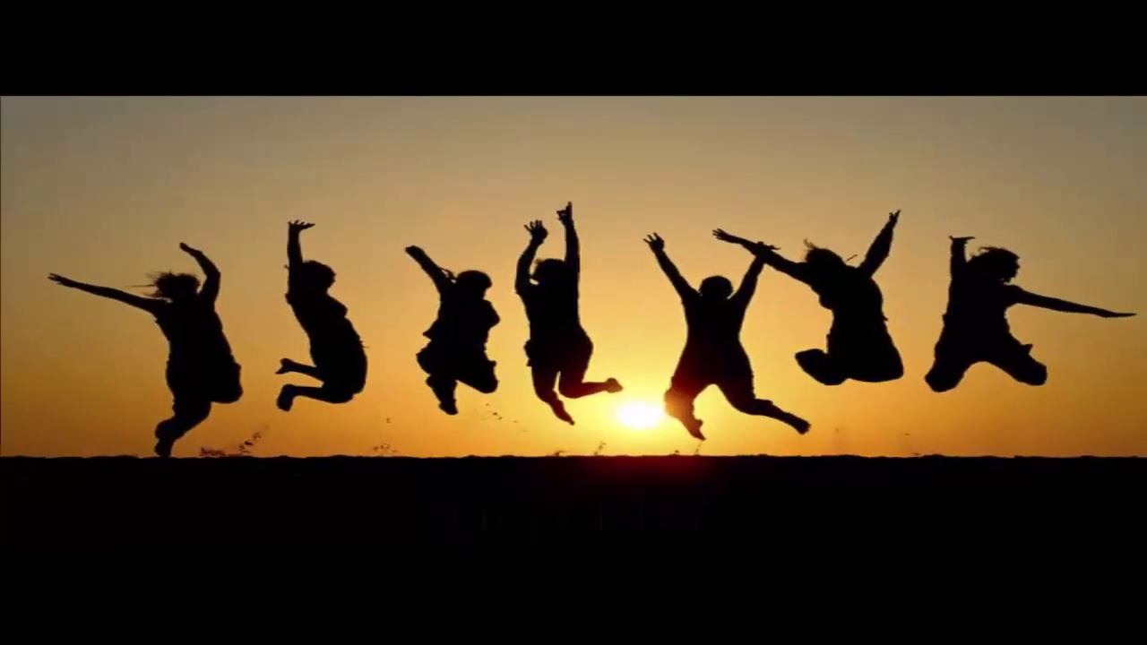
mouse_move(439, 491)
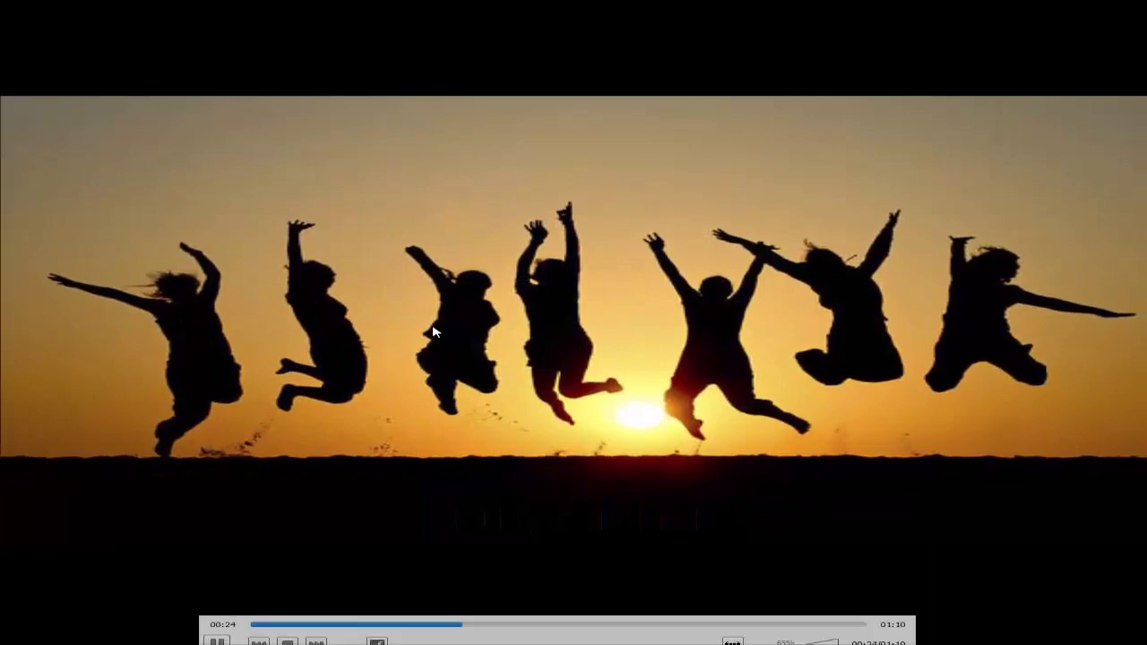
scroll(432, 331, down, 1)
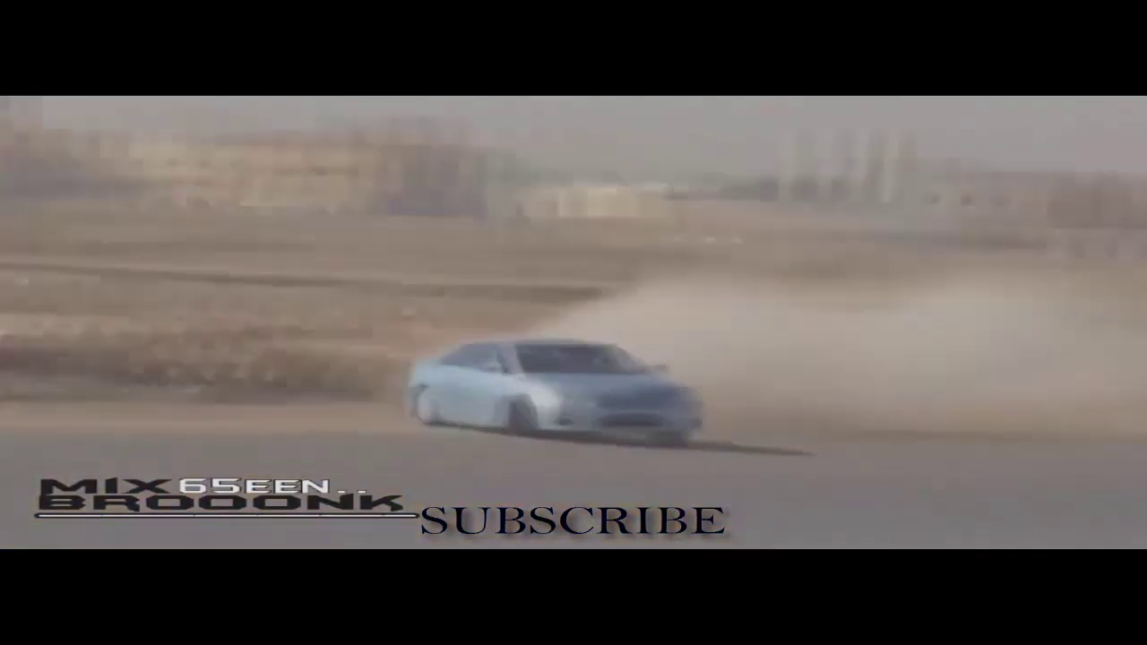
mouse_move(257, 459)
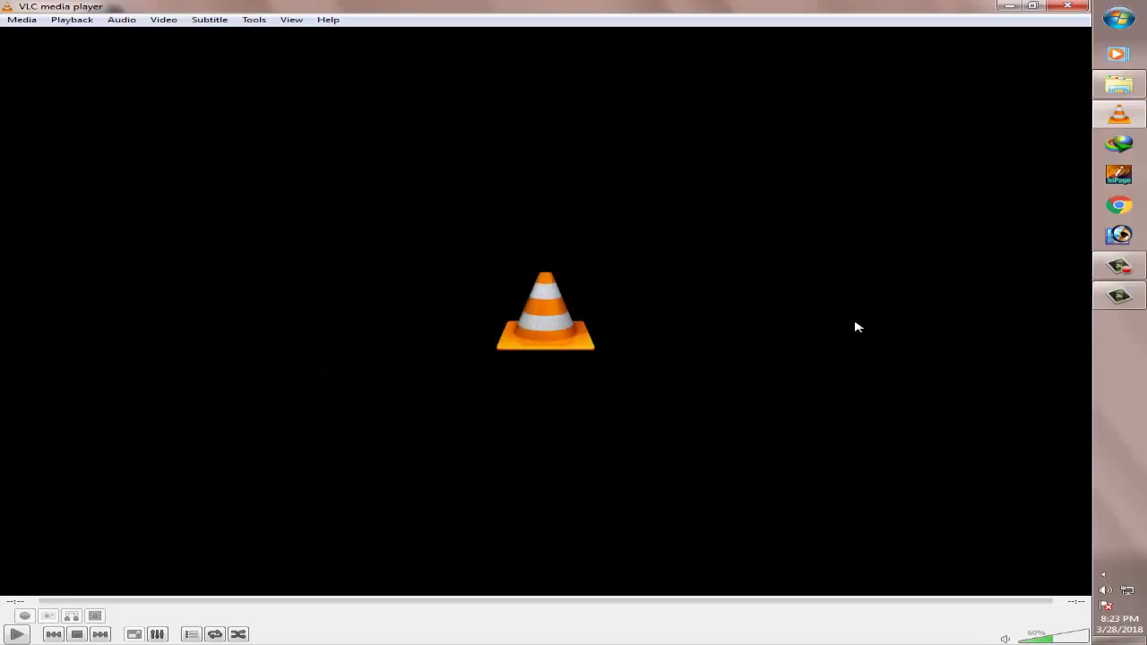
Minimize VLC and the F:\You Tube\hfhfh Explorer window to reveal the desktop
click(1009, 6)
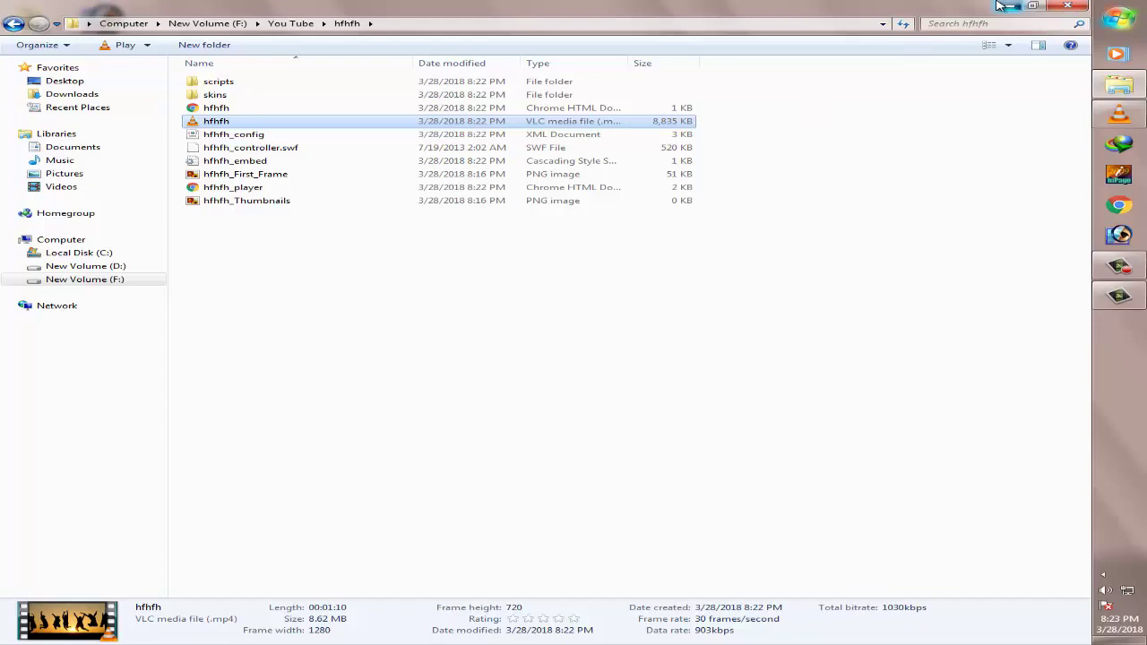
click(1003, 5)
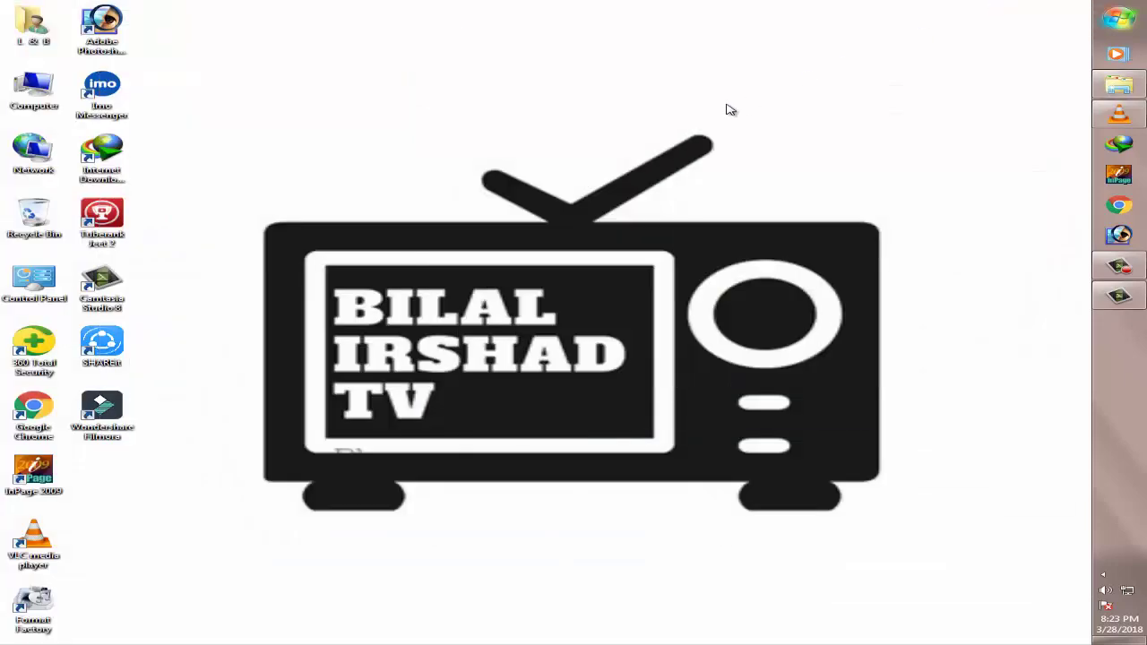